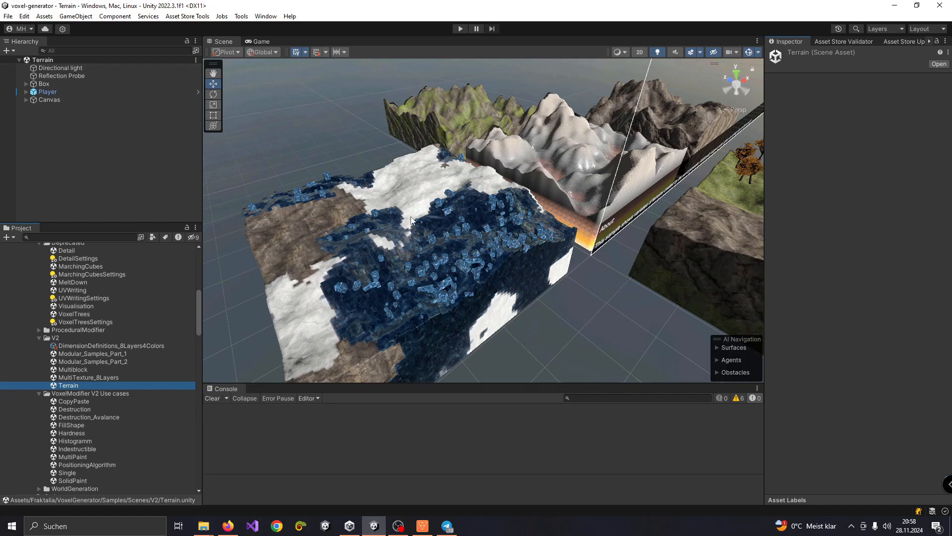
- Locate the Terrain scene asset in the project and expand the Box object down to the children of VoxelGenerator_GPU_V4 (11)
{"action": "right_click", "coordinate": [50, 60]}
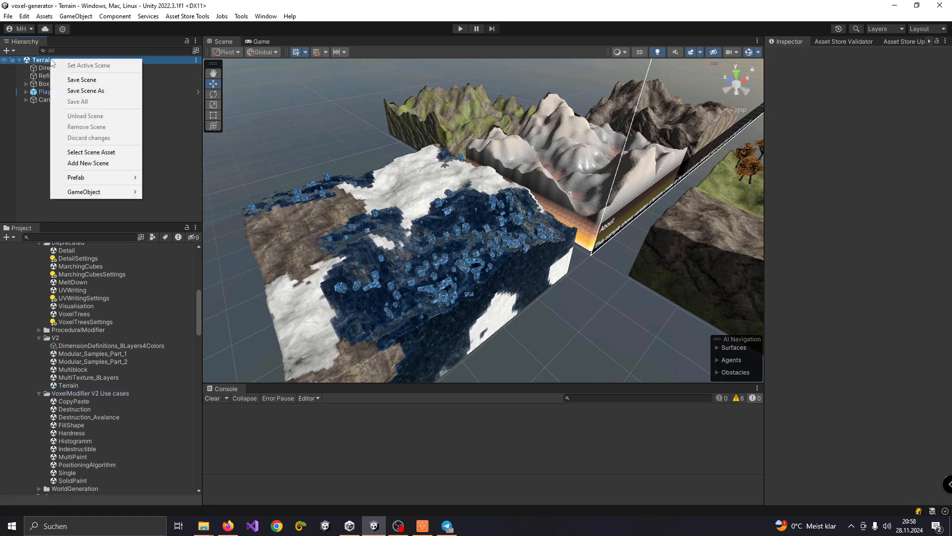
{"action": "left_click", "coordinate": [90, 152]}
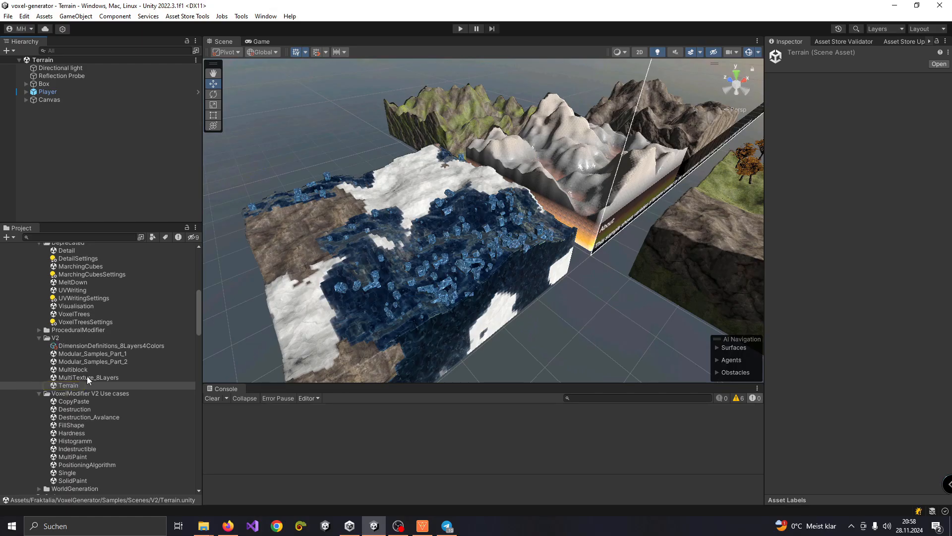
{"action": "left_click", "coordinate": [43, 83]}
{"action": "left_click", "coordinate": [26, 83]}
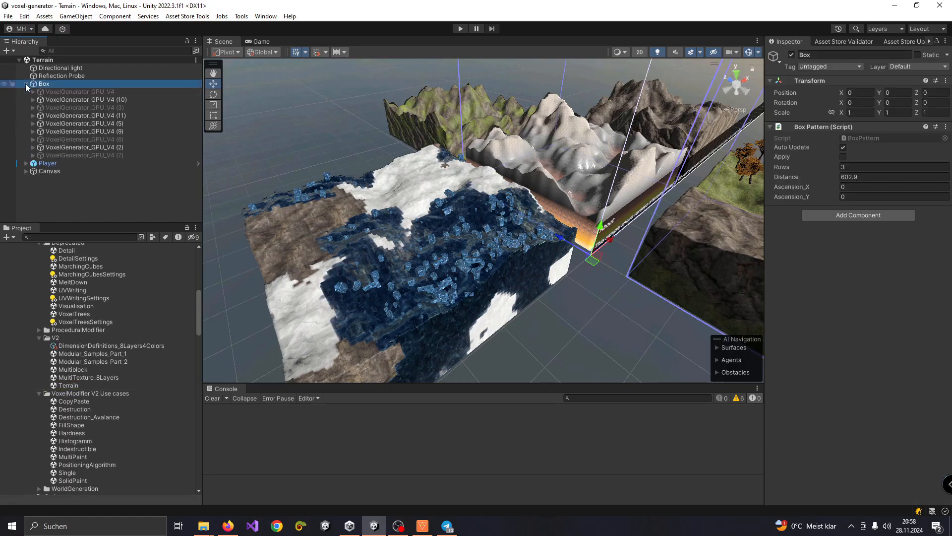
{"action": "left_click", "coordinate": [73, 147]}
{"action": "left_click", "coordinate": [67, 115]}
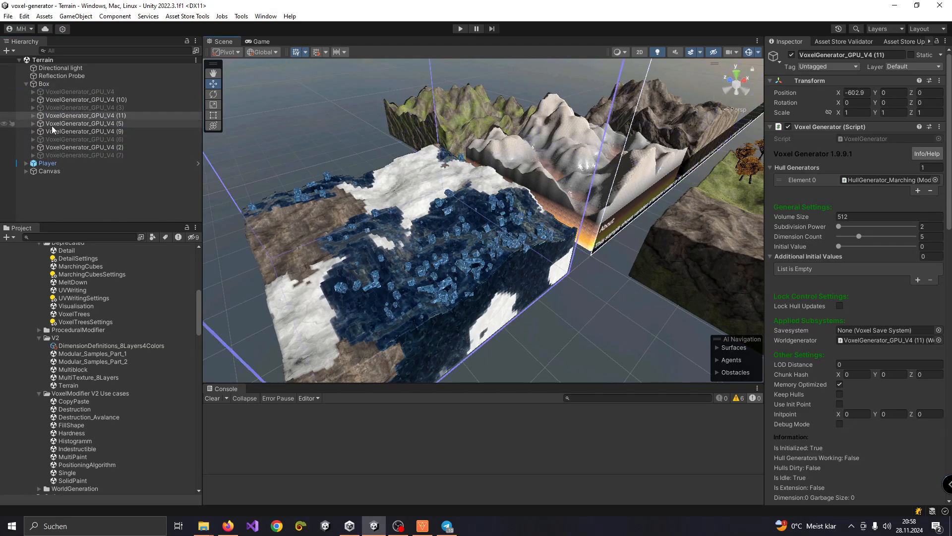
{"action": "left_click", "coordinate": [32, 116]}
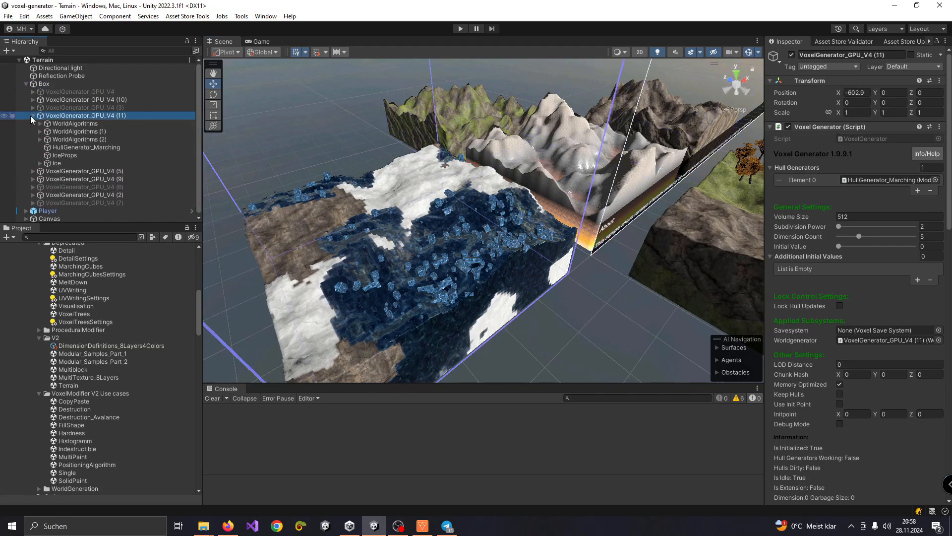
- Inspect the resolution, appearance and post-process settings of HullGenerator_Marching under VoxelGenerator_GPU_V4 (11)
{"action": "left_click", "coordinate": [71, 147]}
{"action": "scroll", "coordinate": [853, 326], "scroll_direction": "down", "scroll_amount": 3}
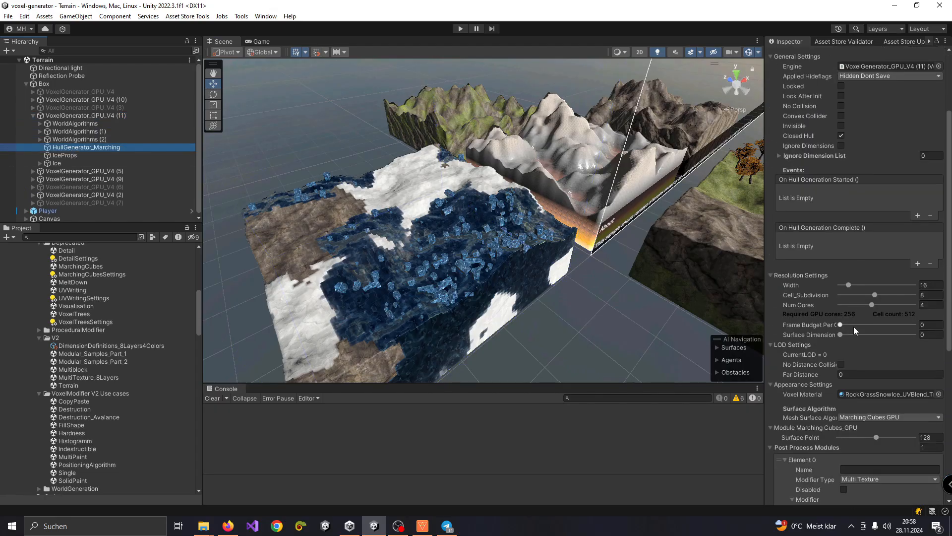
{"action": "scroll", "coordinate": [829, 380], "scroll_direction": "down", "scroll_amount": 4}
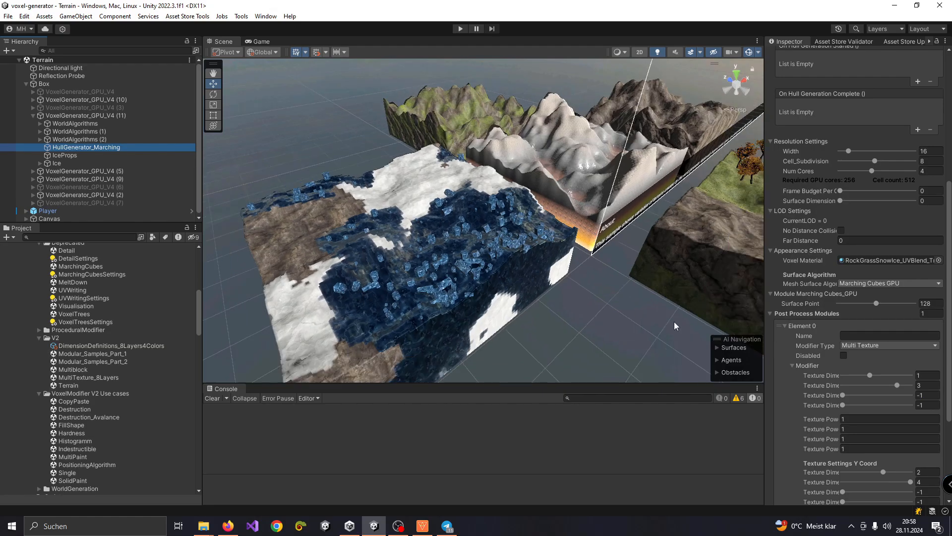
{"action": "scroll", "coordinate": [832, 343], "scroll_direction": "down", "scroll_amount": 2}
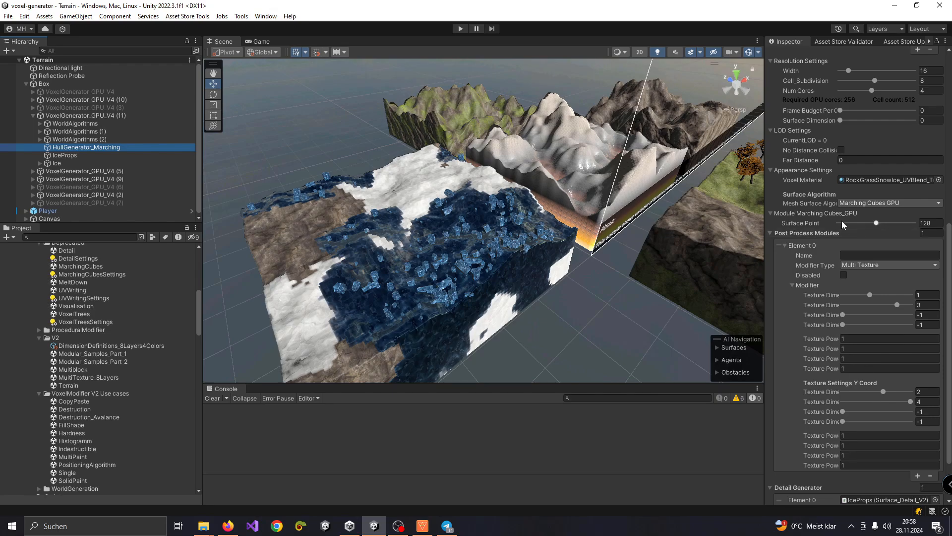
{"action": "scroll", "coordinate": [846, 207], "scroll_direction": "up", "scroll_amount": 3}
- Locate the hull generator's voxel material, RockGrassSnowIce_UVBlend_Triplanar, and examine its texture layers and blending settings
{"action": "left_click", "coordinate": [857, 260]}
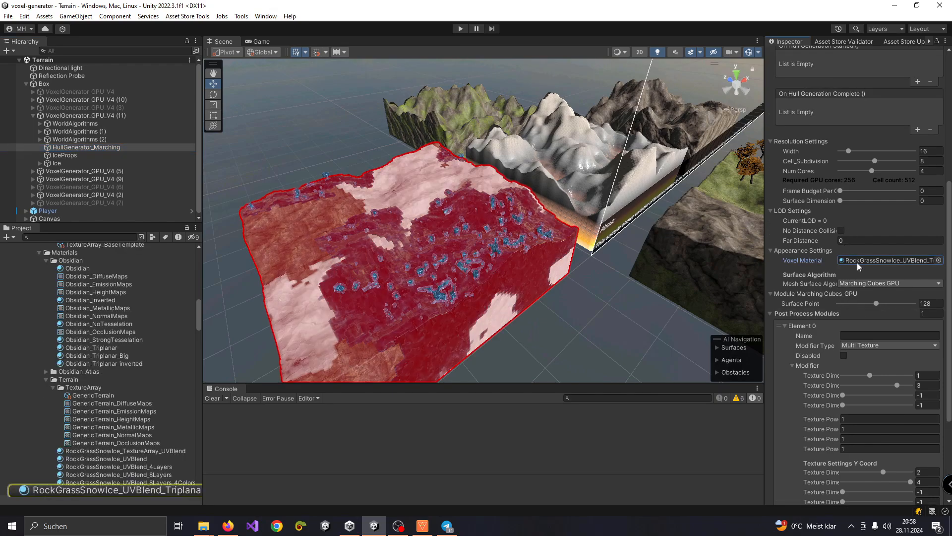
{"action": "left_click", "coordinate": [115, 491]}
{"action": "scroll", "coordinate": [813, 230], "scroll_direction": "up", "scroll_amount": 2}
{"action": "scroll", "coordinate": [822, 178], "scroll_direction": "up", "scroll_amount": 1}
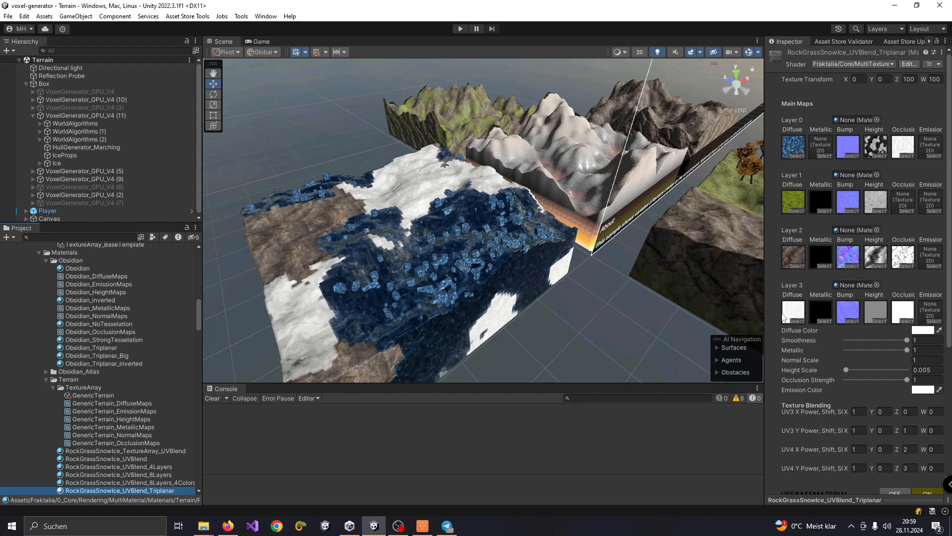
{"action": "scroll", "coordinate": [874, 370], "scroll_direction": "down", "scroll_amount": 5}
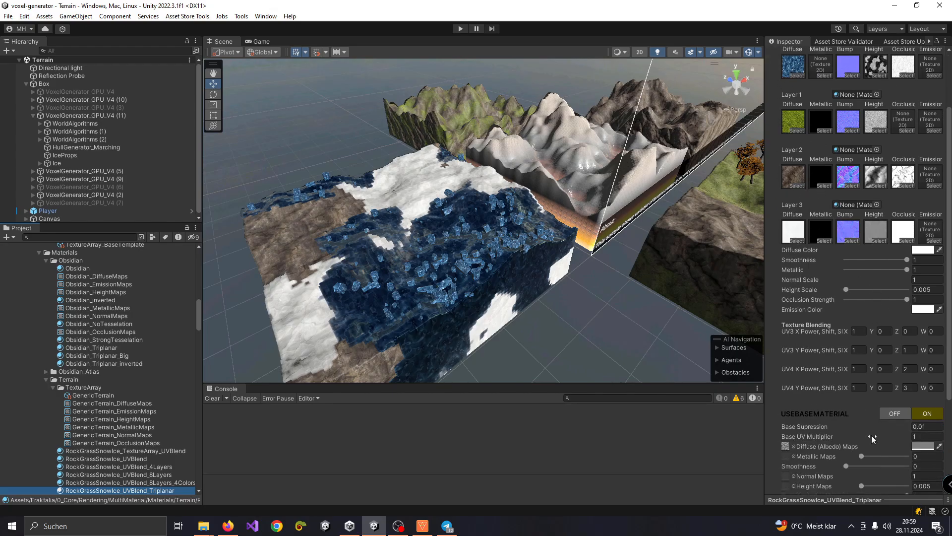
{"action": "scroll", "coordinate": [840, 354], "scroll_direction": "up", "scroll_amount": 5}
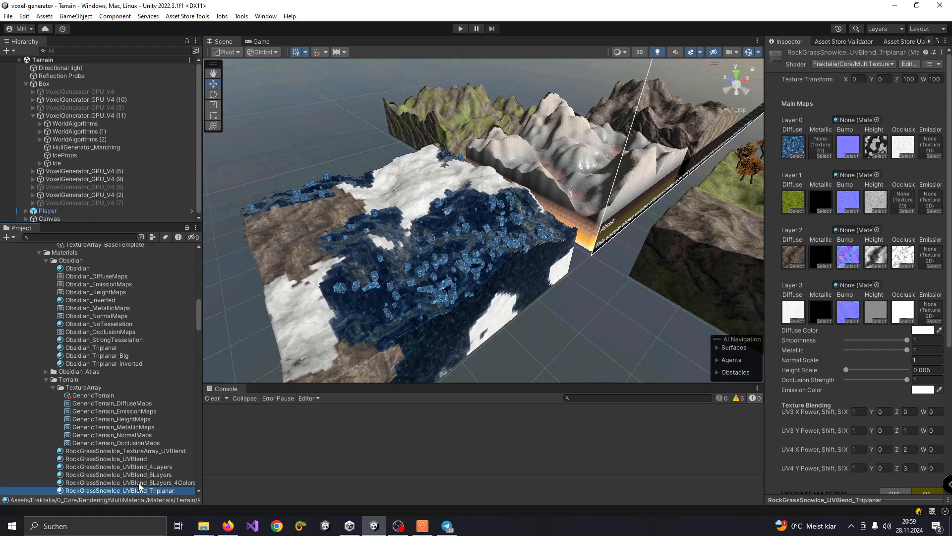
- Examine the texture layers and color layers of the RockGrassSnowIce_UVBlend_8Layers_4Colors material
{"action": "left_click", "coordinate": [139, 482]}
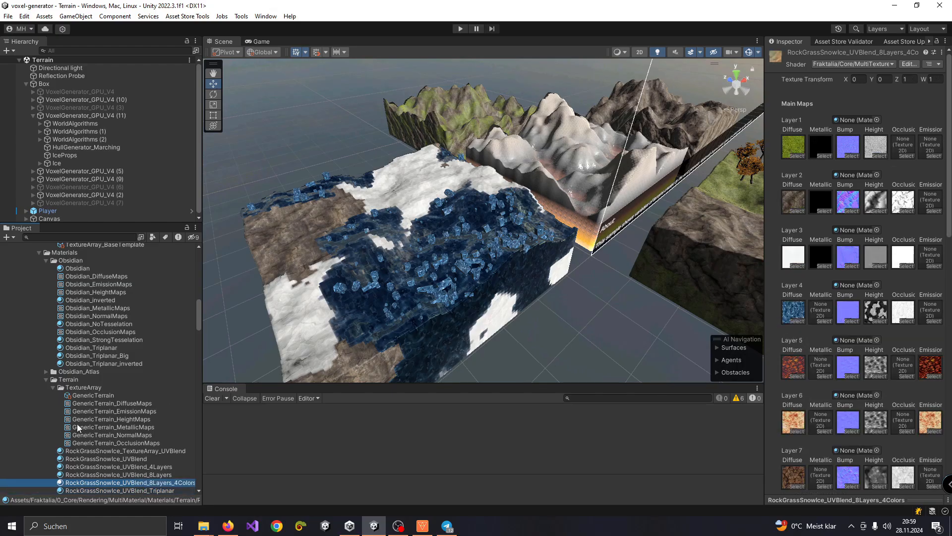
{"action": "scroll", "coordinate": [848, 268], "scroll_direction": "down", "scroll_amount": 3}
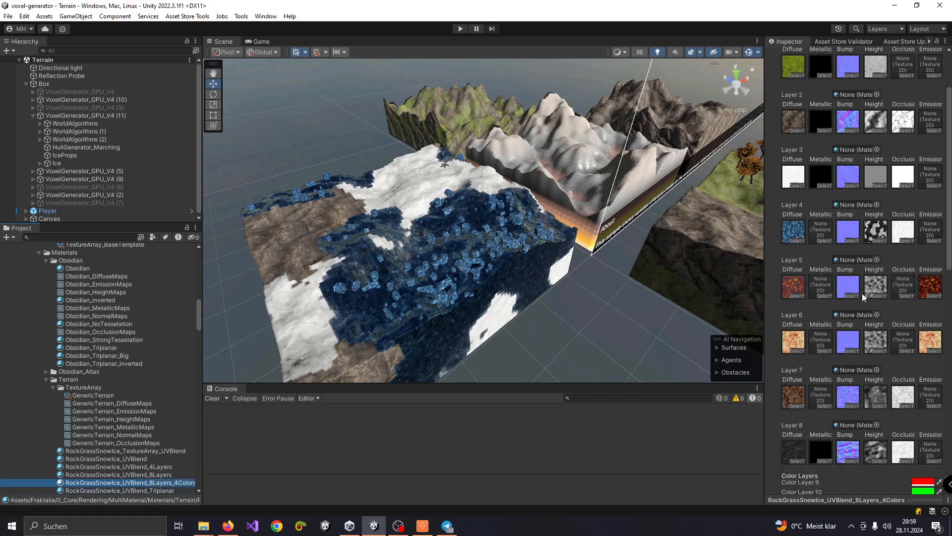
{"action": "scroll", "coordinate": [833, 177], "scroll_direction": "up", "scroll_amount": 2}
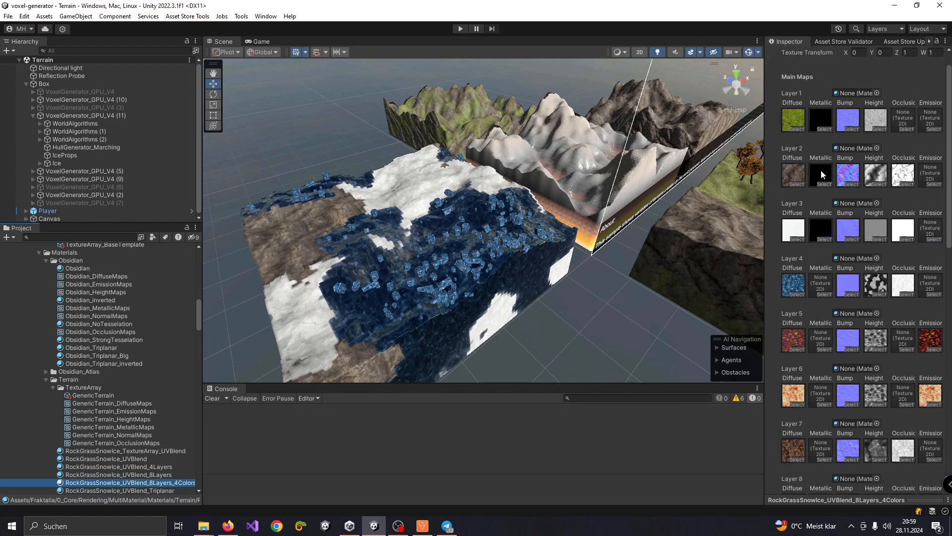
{"action": "scroll", "coordinate": [922, 302], "scroll_direction": "down", "scroll_amount": 6}
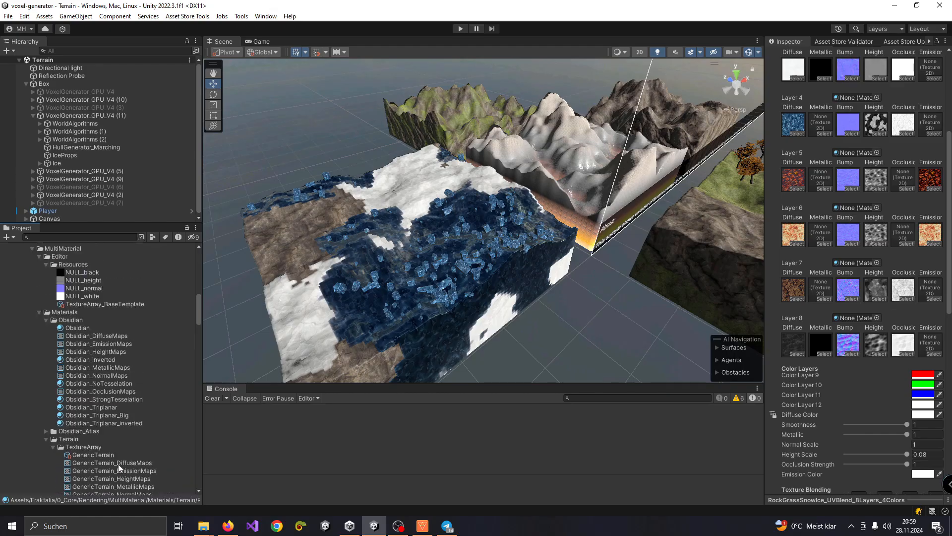
{"action": "scroll", "coordinate": [114, 442], "scroll_direction": "down", "scroll_amount": 3}
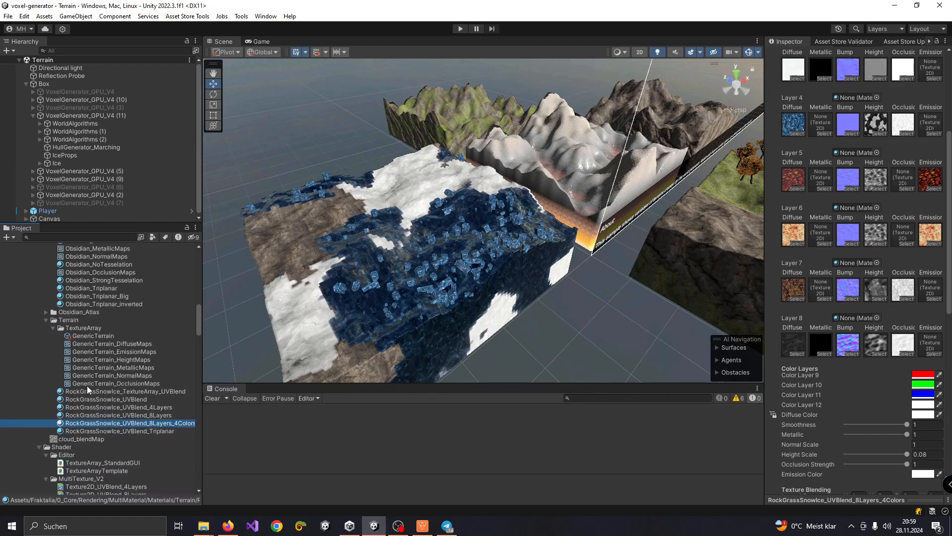
{"action": "scroll", "coordinate": [87, 385], "scroll_direction": "up", "scroll_amount": 3}
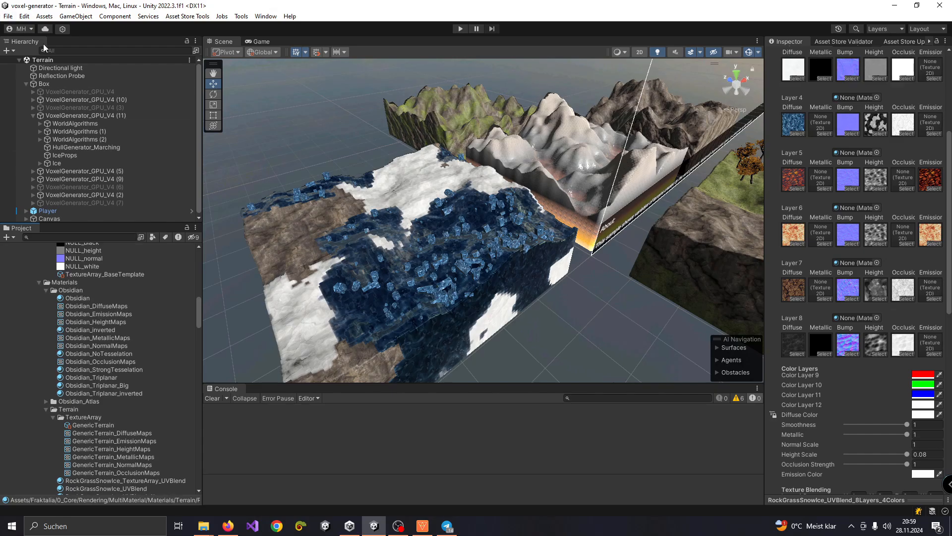
- Open the MultiTexture_8Layers scene from the V2 samples folder and look over its painted voxel block
{"action": "right_click", "coordinate": [46, 60]}
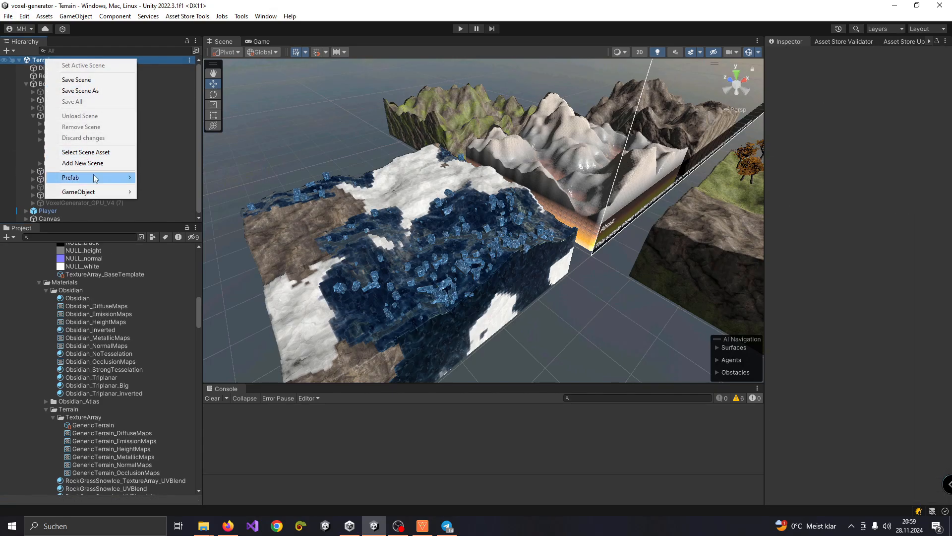
{"action": "left_click", "coordinate": [83, 152]}
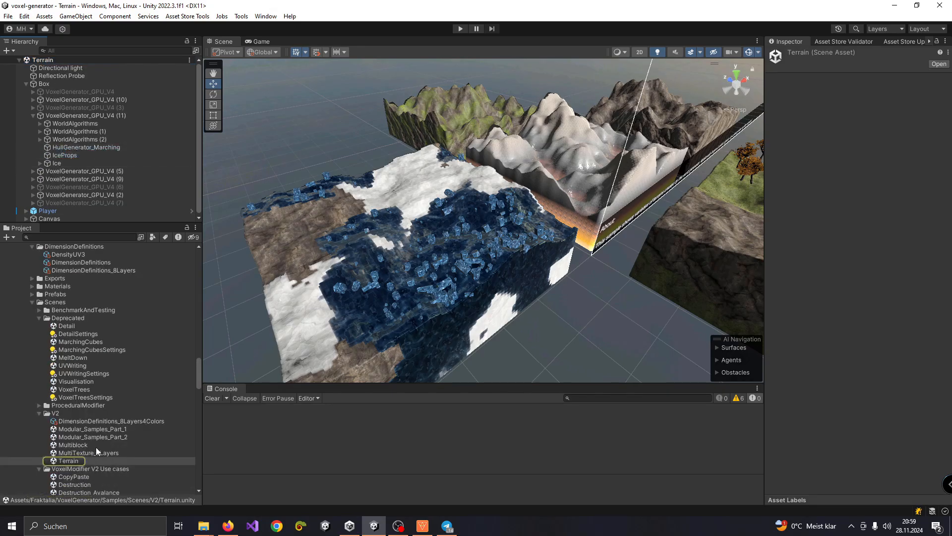
{"action": "left_click", "coordinate": [90, 453]}
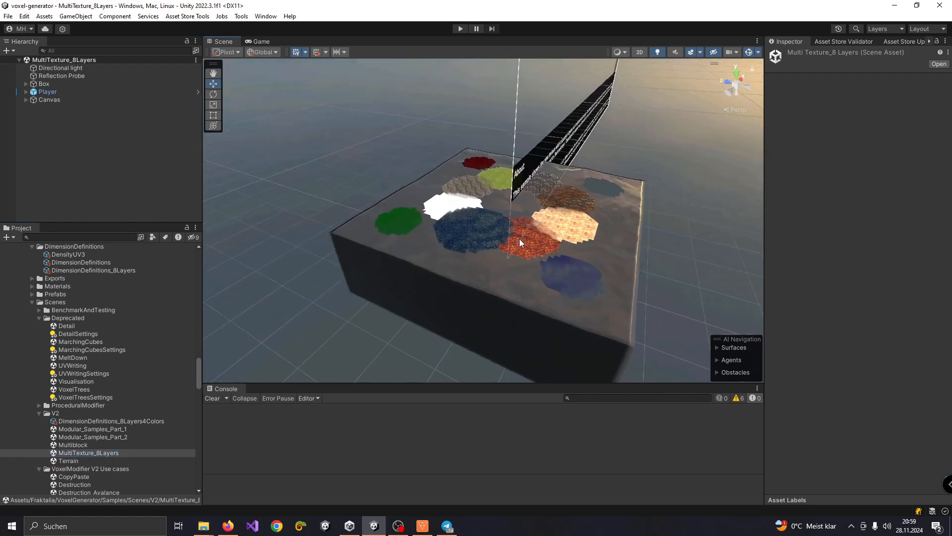
{"action": "scroll", "coordinate": [520, 239], "scroll_direction": "up", "scroll_amount": 4}
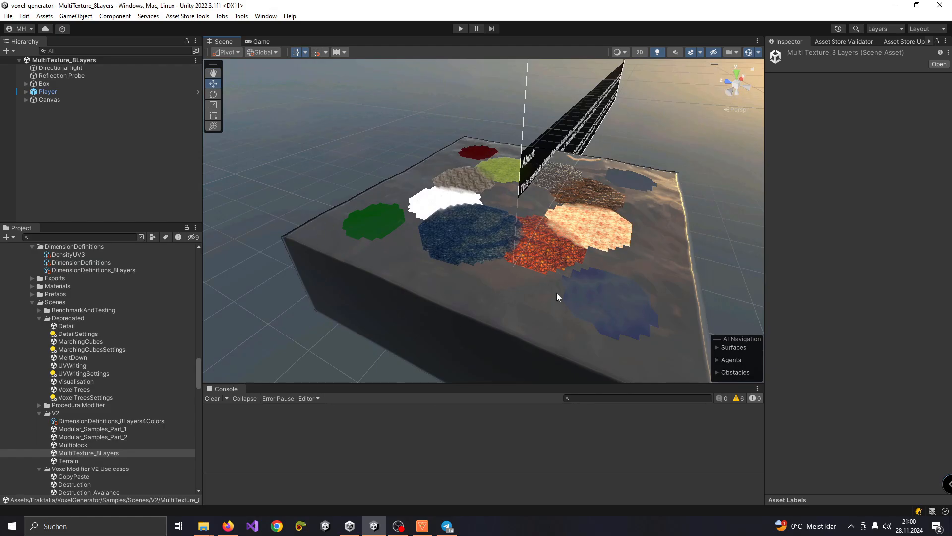
{"action": "right_click_drag", "start_coordinate": [512, 190], "coordinate": [561, 219]}
{"action": "right_click_drag", "start_coordinate": [591, 285], "coordinate": [532, 278]}
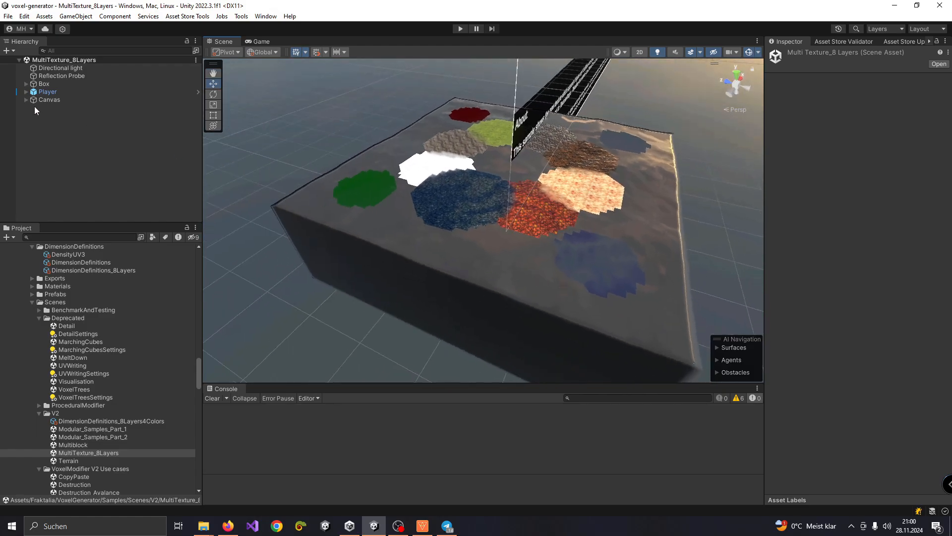
- Expand Box and its GameObject group to list the VoxelModifier_V2 children
{"action": "left_click", "coordinate": [35, 84]}
{"action": "left_click", "coordinate": [26, 84]}
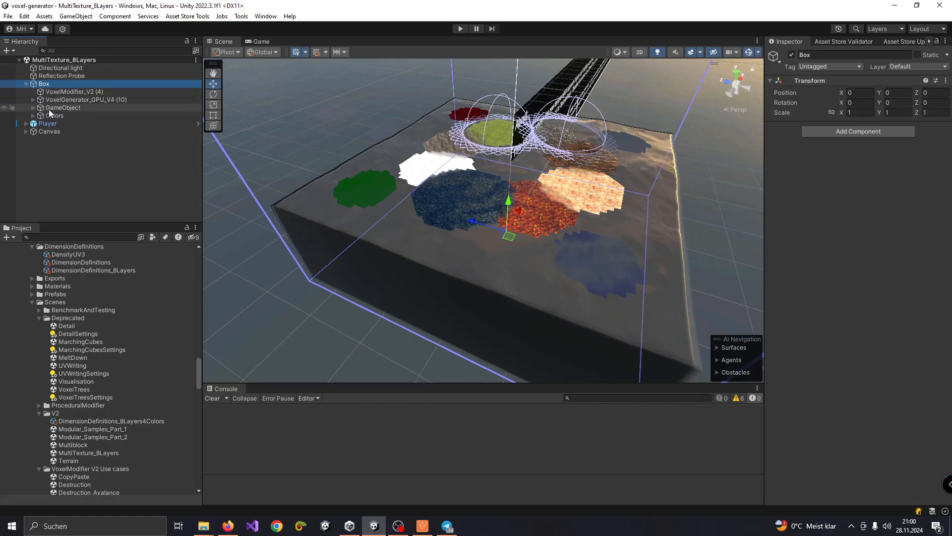
{"action": "left_click", "coordinate": [49, 109]}
{"action": "left_click", "coordinate": [34, 107]}
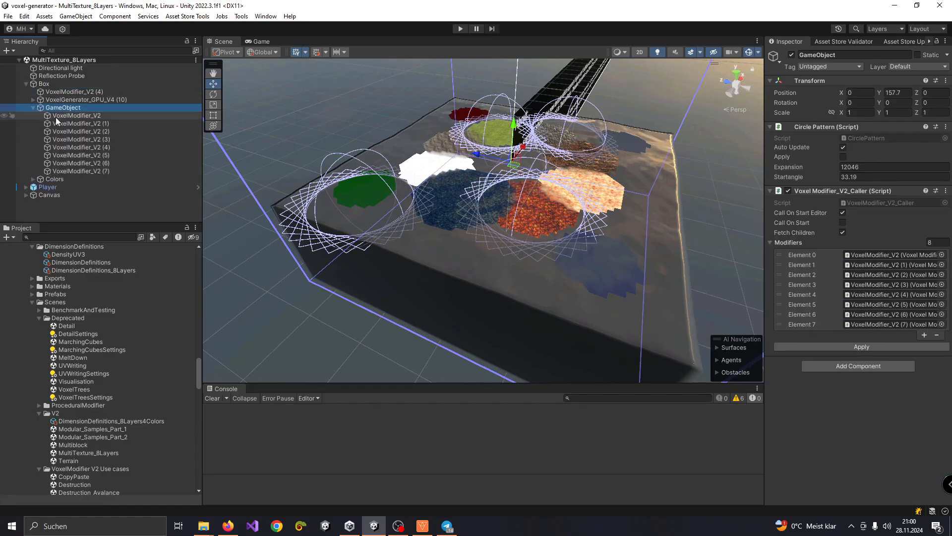
- Review several individual VoxelModifier_V2 children and apply all modifiers through the parent GameObject's Voxel Modifier_V2_Caller
{"action": "left_click", "coordinate": [67, 124]}
{"action": "left_click", "coordinate": [70, 140]}
{"action": "left_click", "coordinate": [88, 173]}
{"action": "left_click", "coordinate": [87, 163]}
{"action": "left_click", "coordinate": [80, 145]}
{"action": "left_click", "coordinate": [66, 108]}
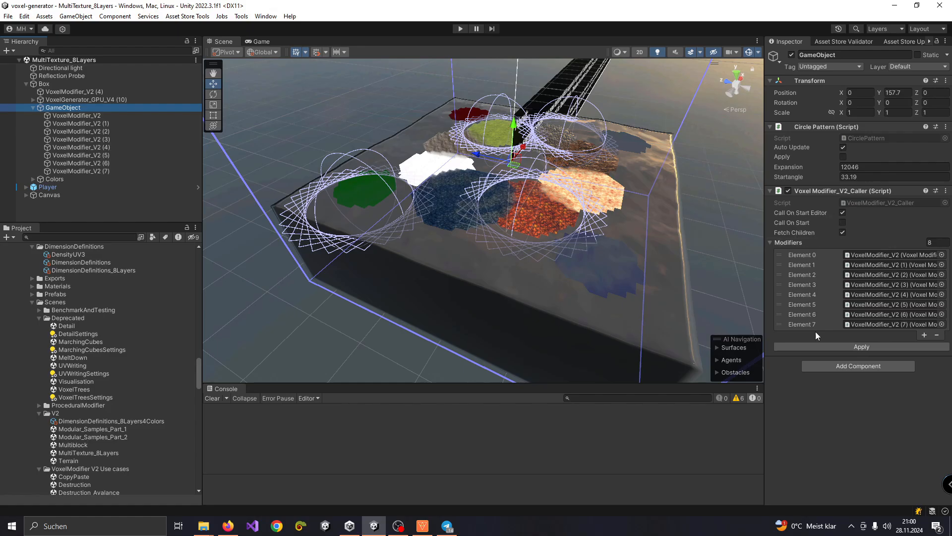
{"action": "left_click", "coordinate": [826, 346]}
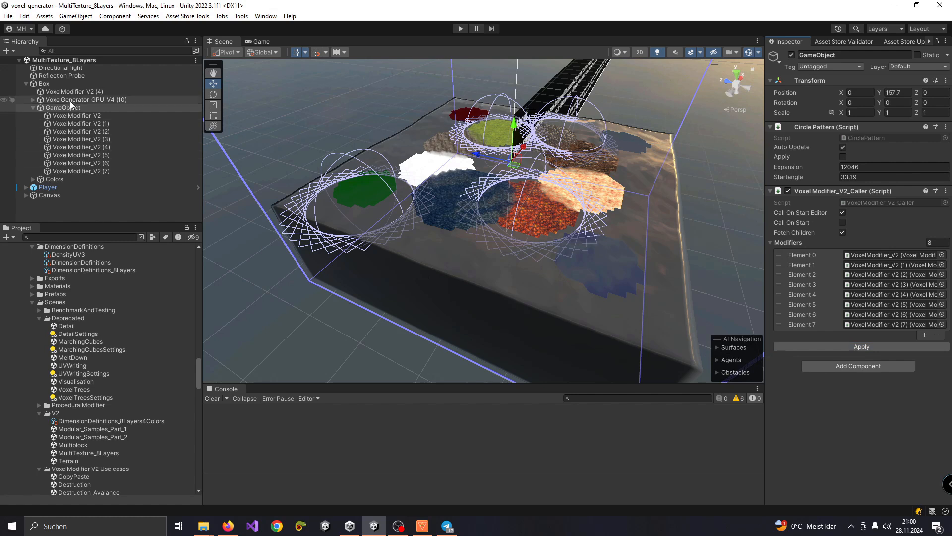
- Select VoxelGenerator_GPU_V4 (10) and view the painted texture patches on the voxel block from above
{"action": "left_click", "coordinate": [67, 84]}
{"action": "left_click", "coordinate": [89, 100]}
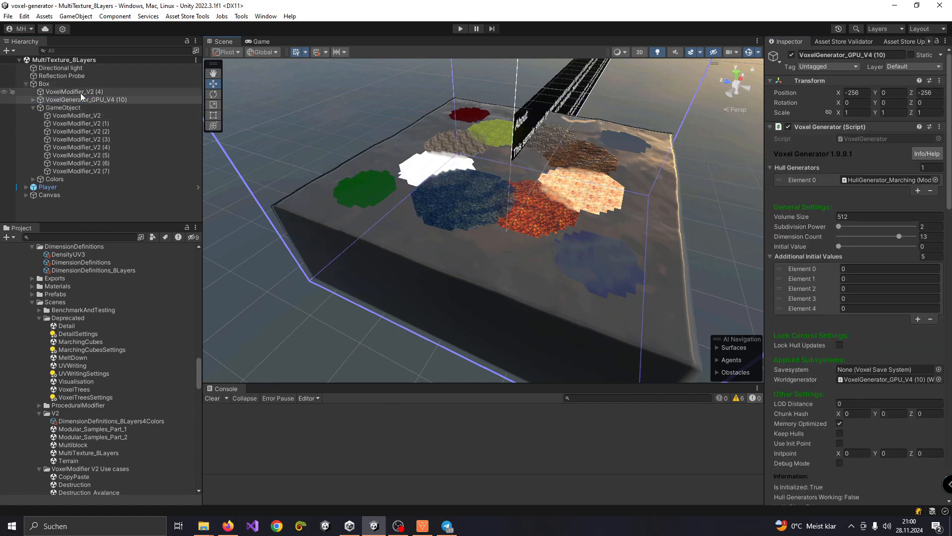
{"action": "right_click_drag", "start_coordinate": [458, 184], "coordinate": [447, 235]}
{"action": "key", "text": "w"}
{"action": "key", "text": "s"}
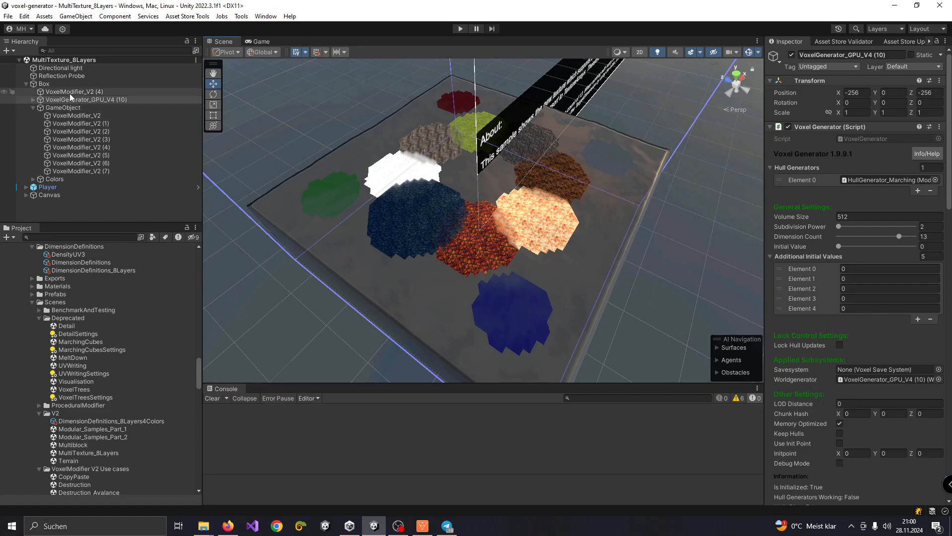
- Expand VoxelGenerator_GPU_V4 (10) and inspect the material and post-process settings of its HullGenerator_Marching
{"action": "left_click", "coordinate": [61, 108]}
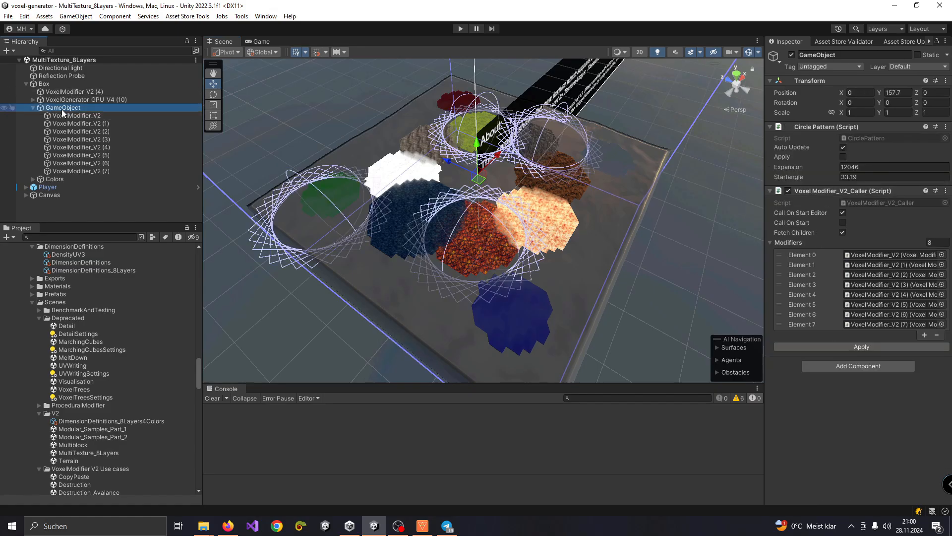
{"action": "left_click", "coordinate": [61, 100]}
{"action": "left_click", "coordinate": [33, 99]}
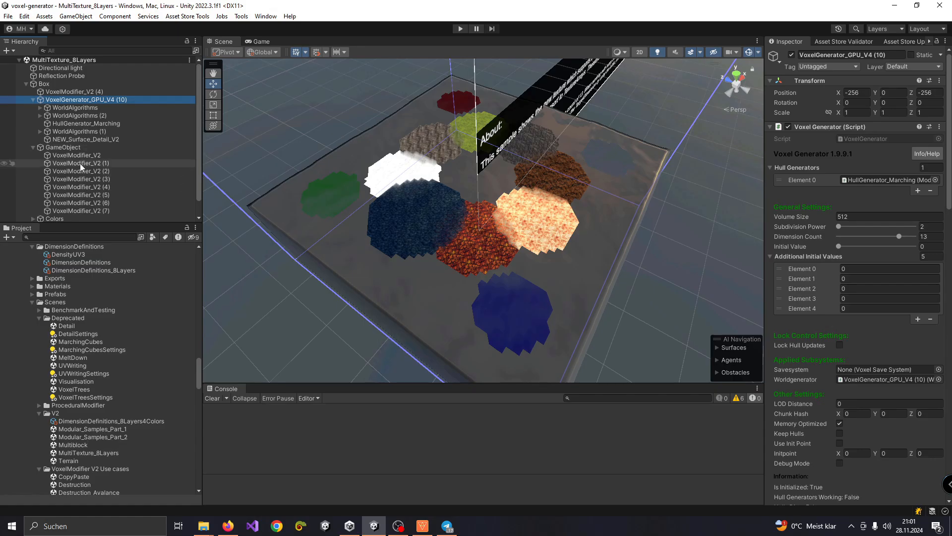
{"action": "left_click", "coordinate": [76, 124]}
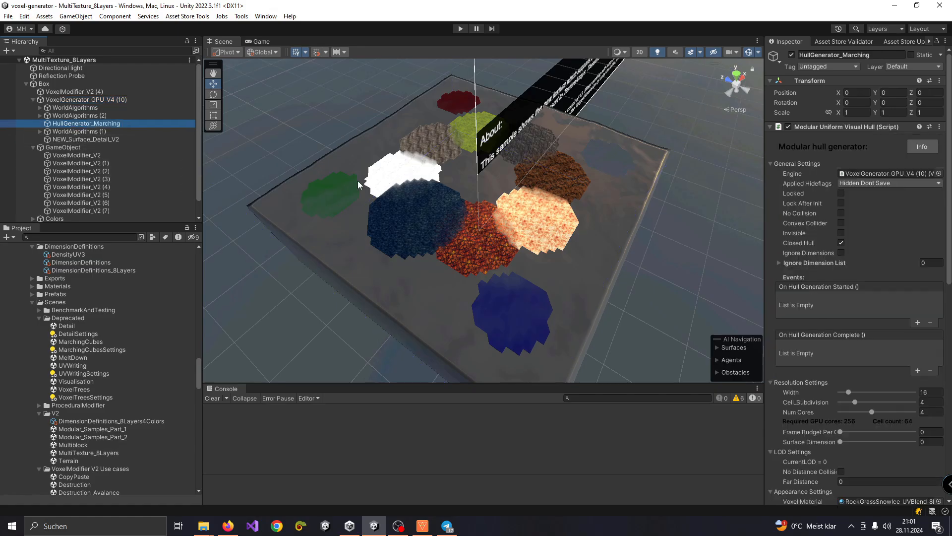
{"action": "scroll", "coordinate": [864, 225], "scroll_direction": "down", "scroll_amount": 7}
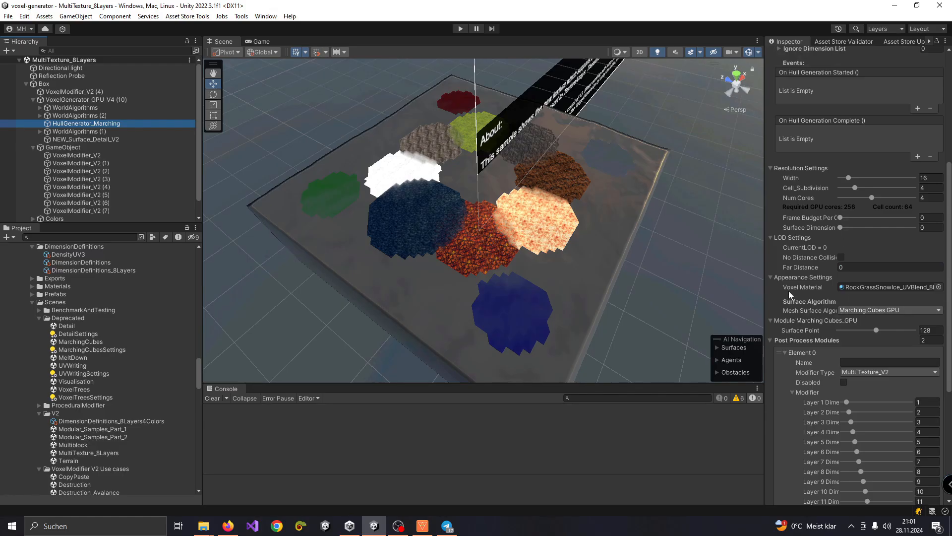
- Switch HullGenerator_Marching's mesh surface algorithm to Block and set Atlas Rows to 0
{"action": "scroll", "coordinate": [799, 296], "scroll_direction": "down", "scroll_amount": 2}
{"action": "left_click", "coordinate": [903, 257]}
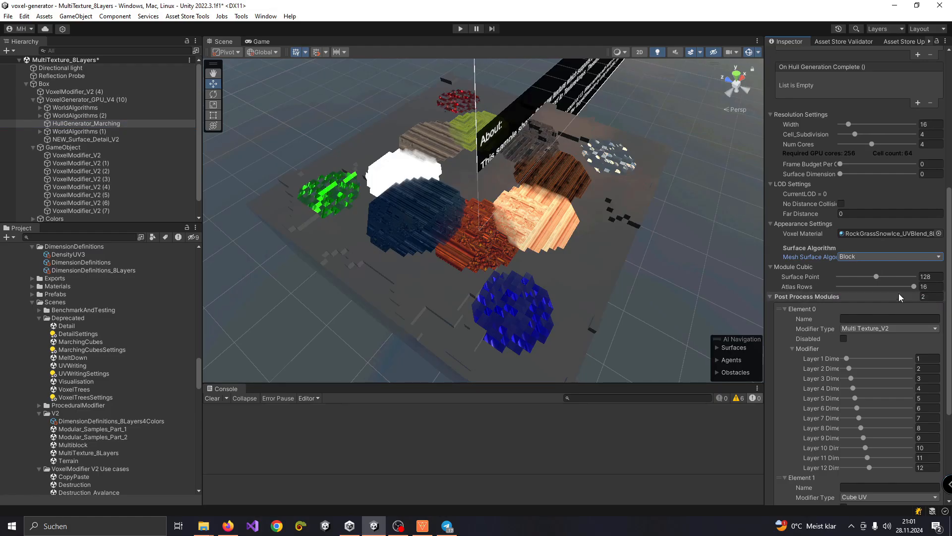
{"action": "left_click_drag", "start_coordinate": [913, 286], "coordinate": [823, 293]}
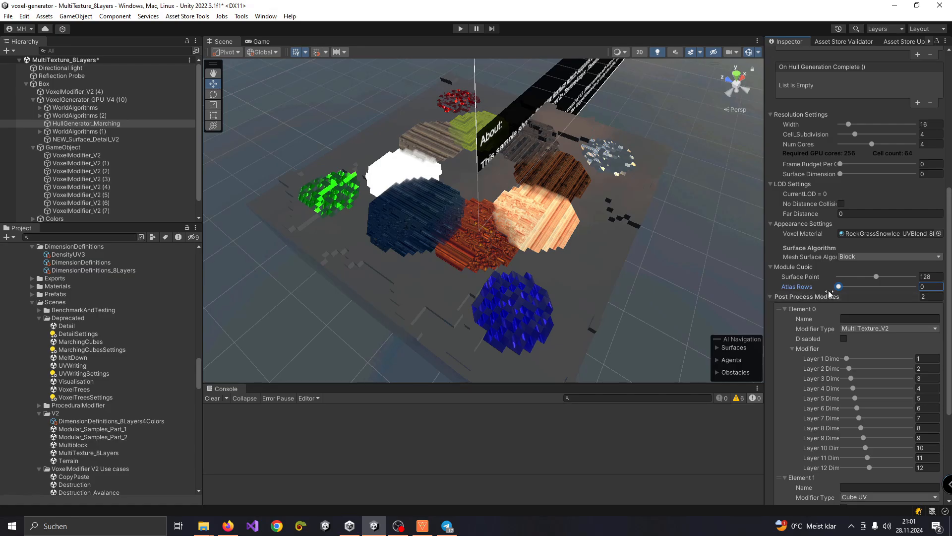
- Raise Atlas Rows to 16, then try the Crystal mesh surface algorithm on HullGenerator_Marching
{"action": "left_click_drag", "start_coordinate": [838, 286], "coordinate": [944, 287]}
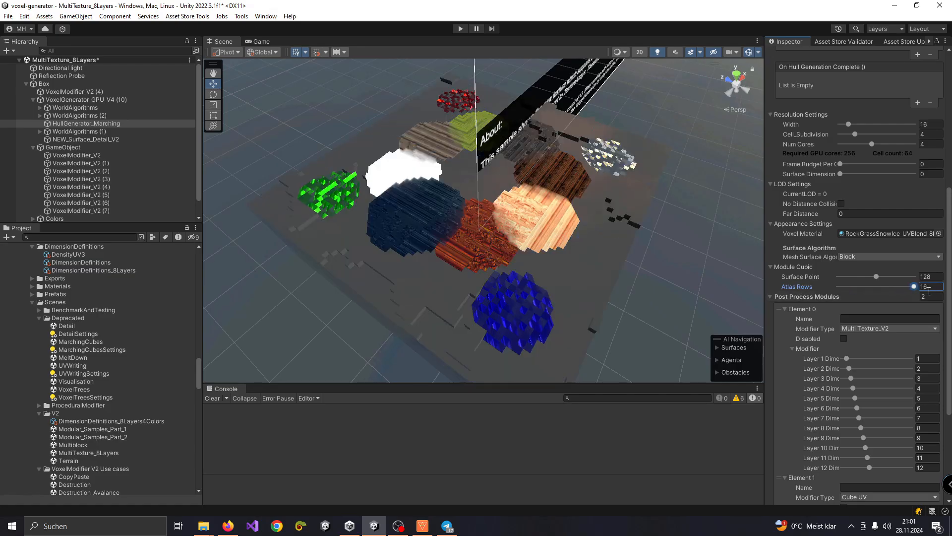
{"action": "left_click", "coordinate": [860, 256]}
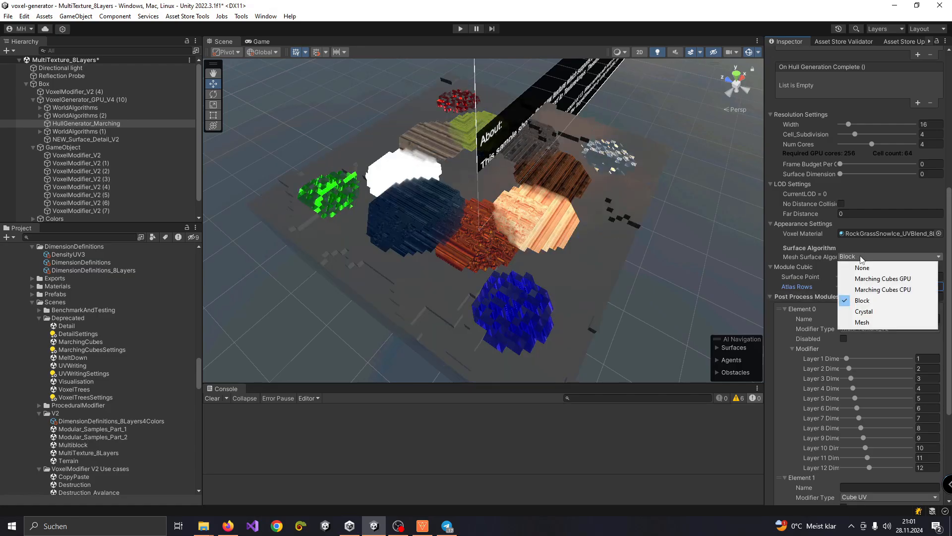
{"action": "left_click", "coordinate": [873, 311]}
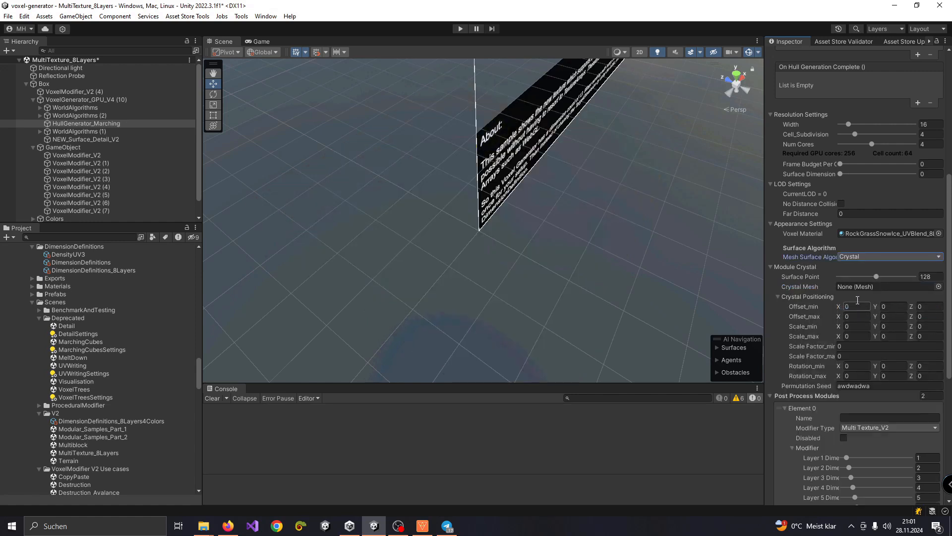
- Try Heptagon and then trig_pyramidal as the crystal mesh, choosing from enlarged mesh previews
{"action": "left_click", "coordinate": [939, 287]}
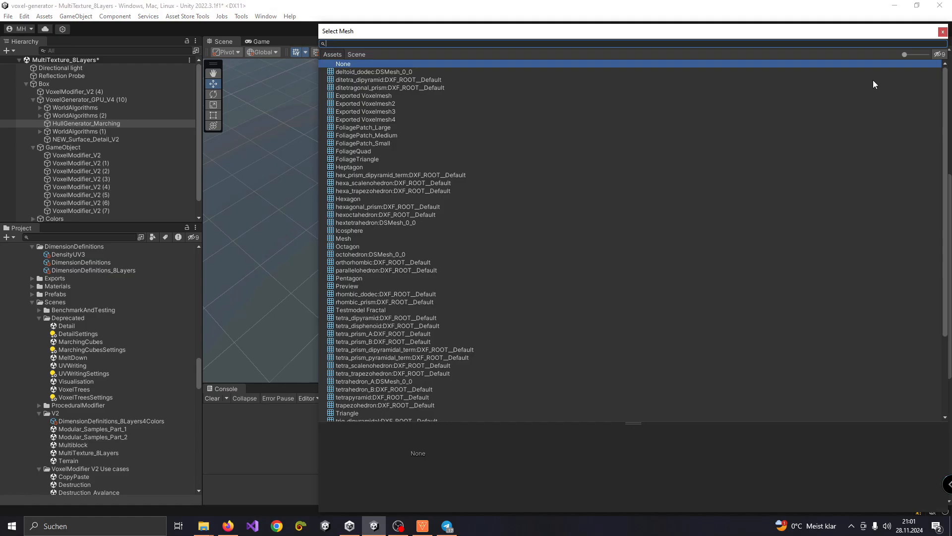
{"action": "left_click", "coordinate": [921, 55]}
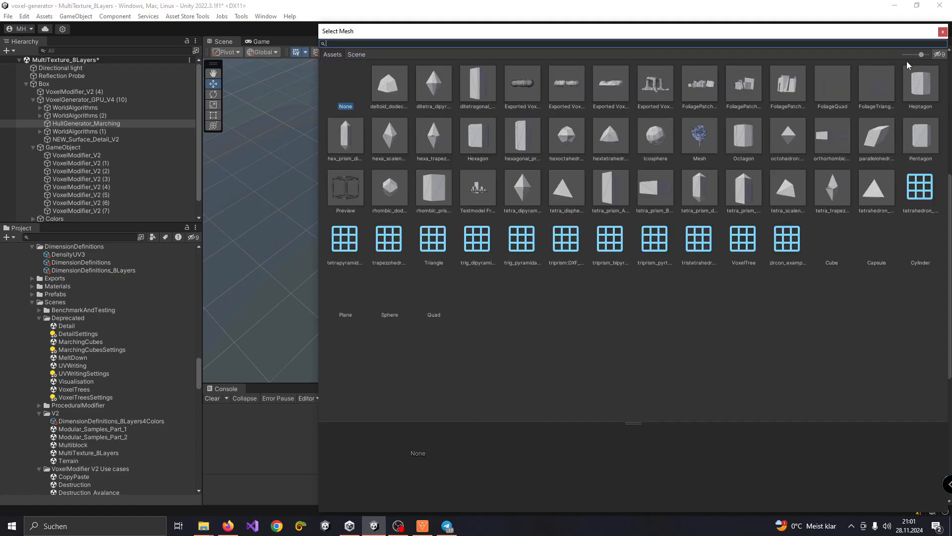
{"action": "double_click", "coordinate": [915, 88]}
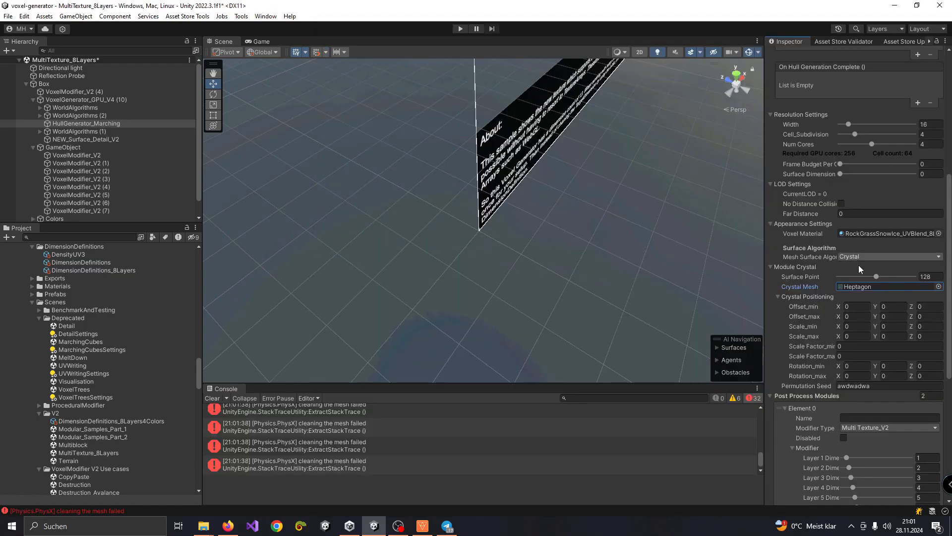
{"action": "left_click", "coordinate": [938, 286]}
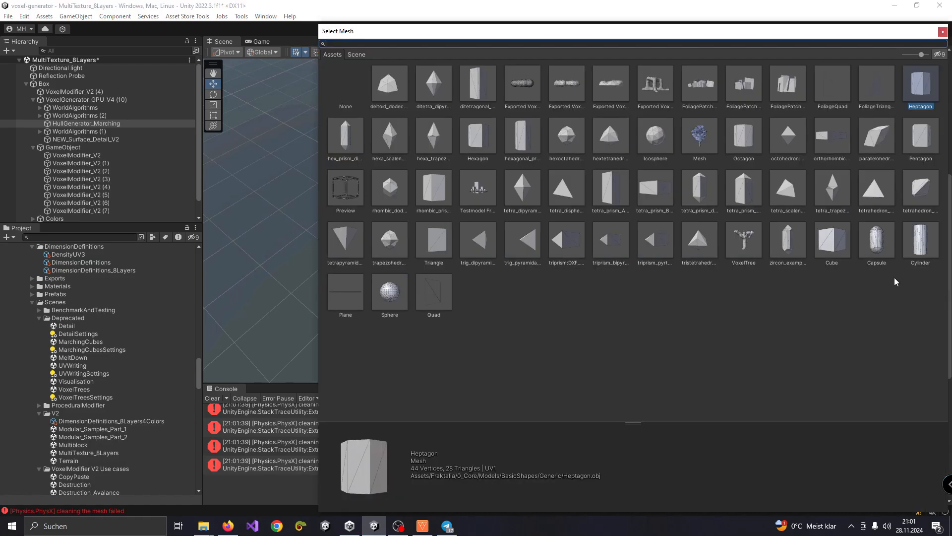
{"action": "double_click", "coordinate": [520, 242]}
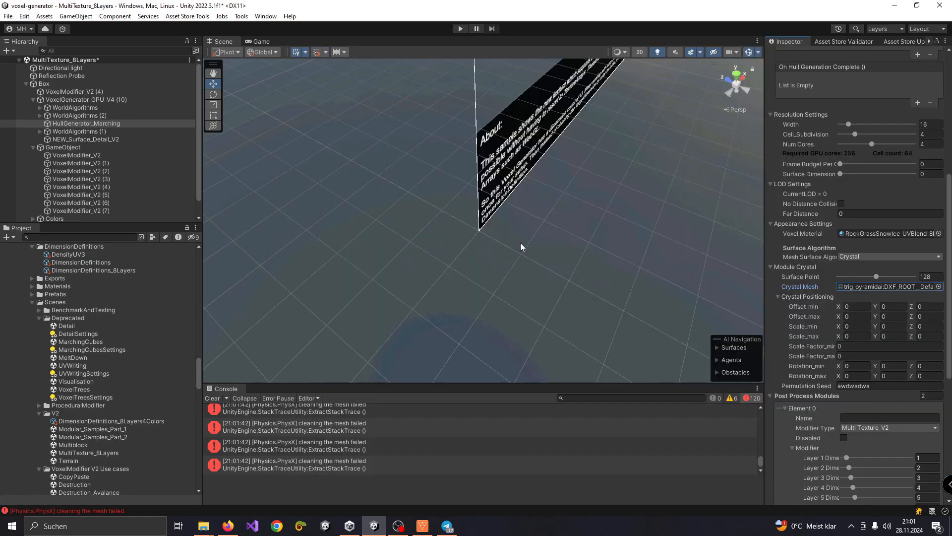
- Switch the mesh surface algorithm to Marching Cubes CPU and review the Multi Texture_V2 post-process module's layer dimensions
{"action": "left_click", "coordinate": [937, 257]}
{"action": "left_click", "coordinate": [883, 289]}
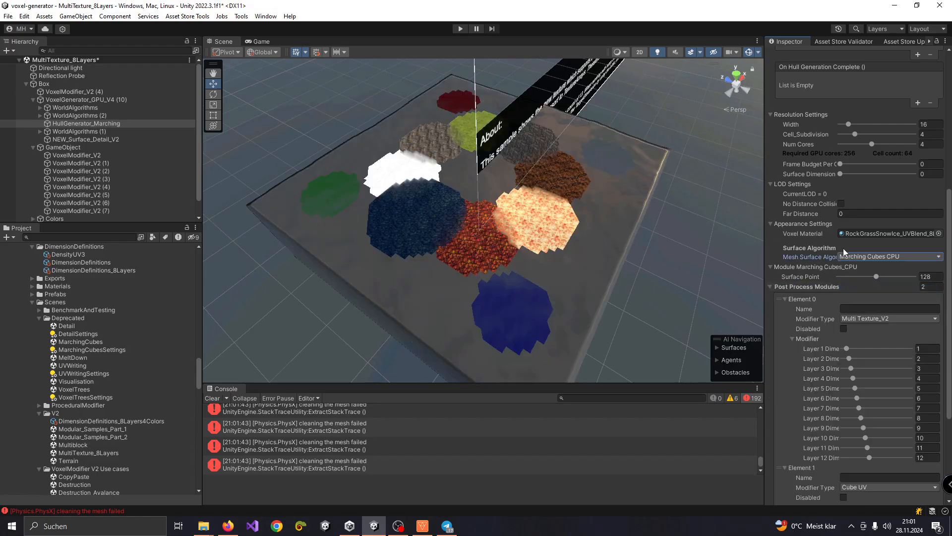
{"action": "scroll", "coordinate": [844, 248], "scroll_direction": "down", "scroll_amount": 4}
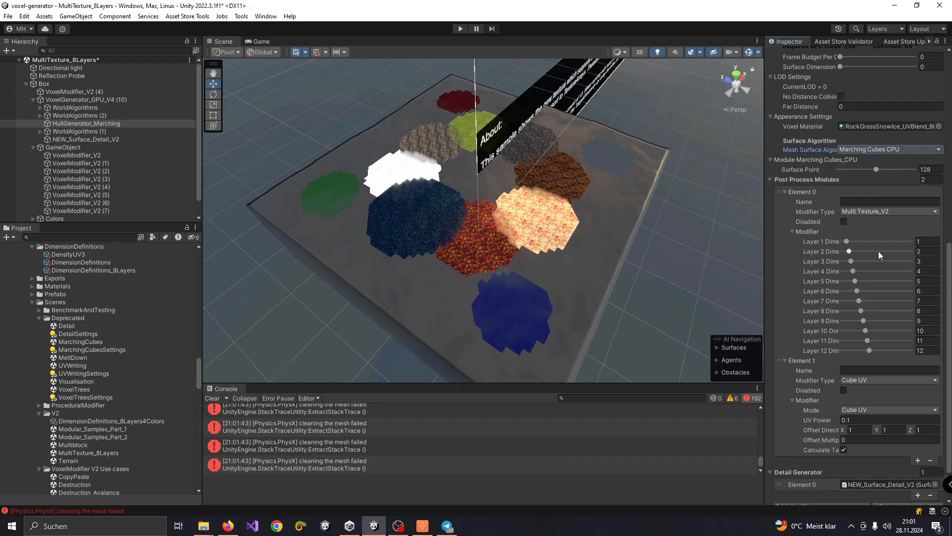
{"action": "left_click", "coordinate": [869, 213]}
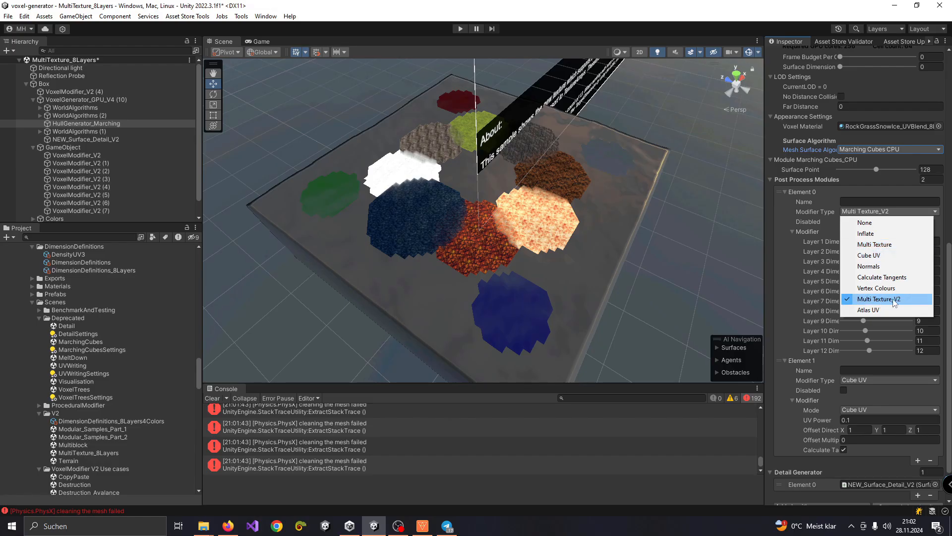
{"action": "left_click", "coordinate": [803, 241]}
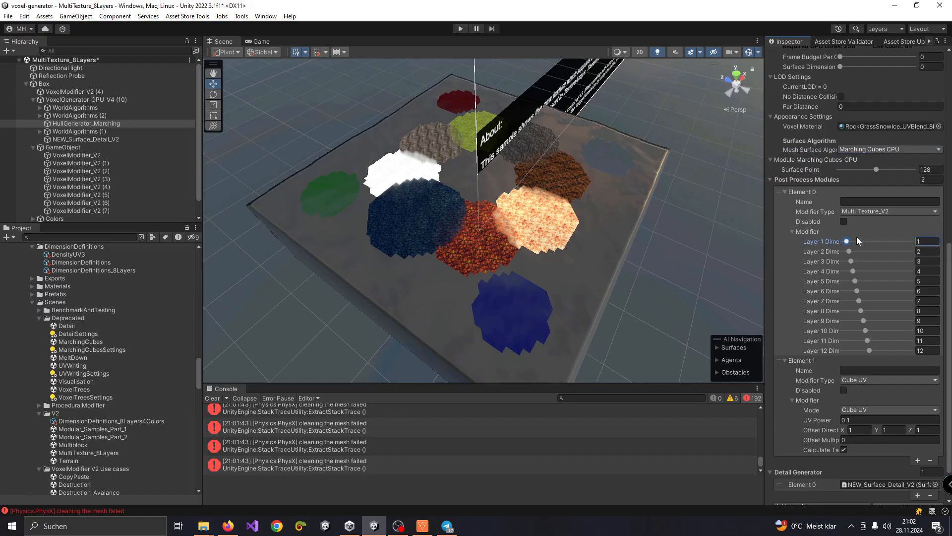
{"action": "left_click_drag", "start_coordinate": [764, 249], "coordinate": [711, 251]}
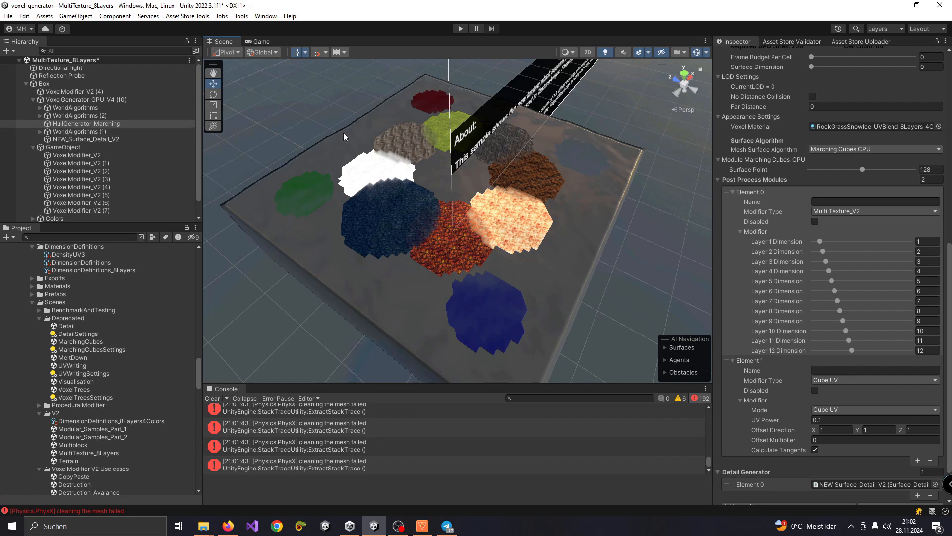
- Locate the hull generator's assigned voxel material in the project and examine its texture maps for layers 1 to 8 and its color layers
{"action": "scroll", "coordinate": [873, 174], "scroll_direction": "up", "scroll_amount": 2}
{"action": "left_click", "coordinate": [866, 154]}
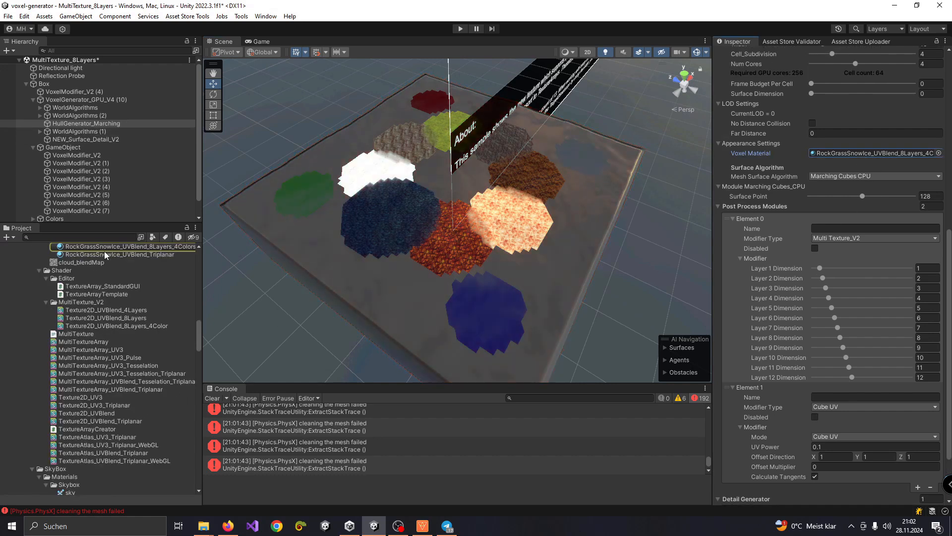
{"action": "left_click", "coordinate": [105, 247]}
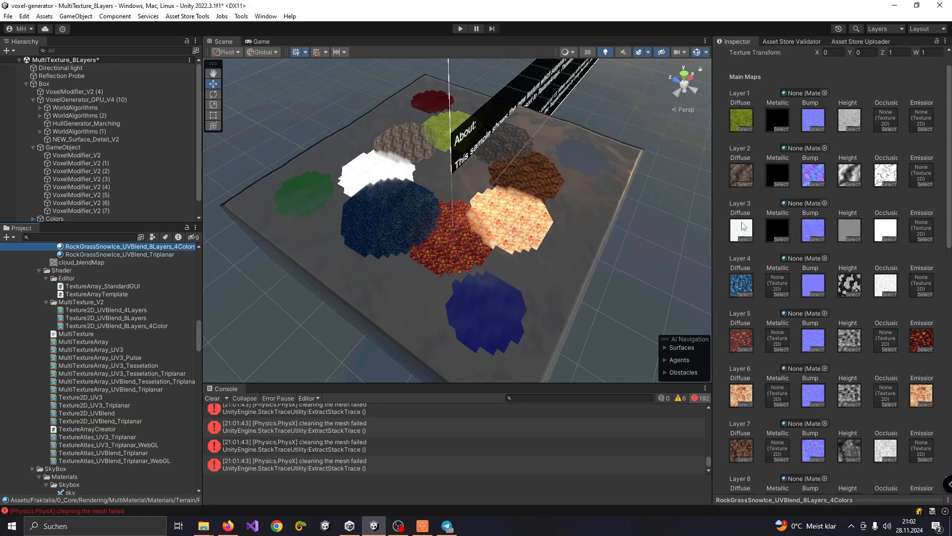
{"action": "scroll", "coordinate": [752, 311], "scroll_direction": "down", "scroll_amount": 2}
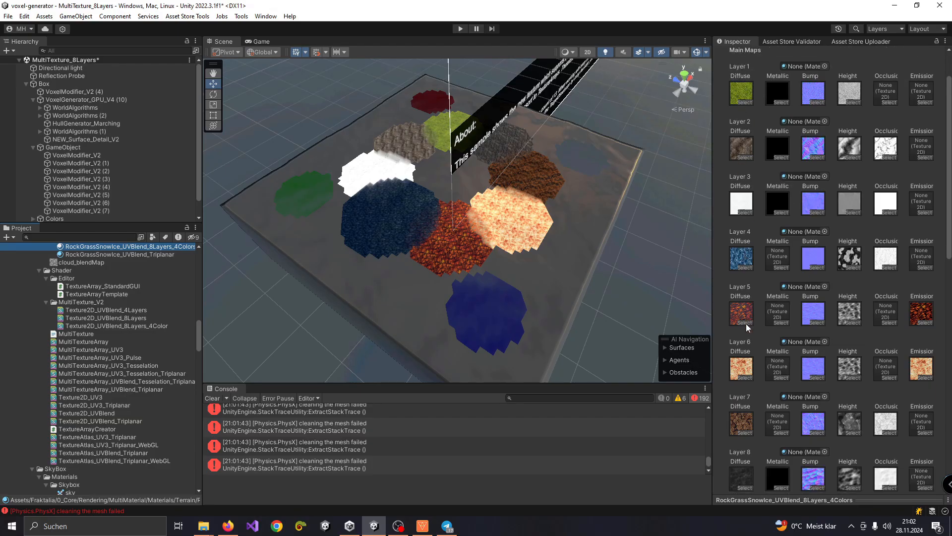
{"action": "scroll", "coordinate": [747, 324], "scroll_direction": "down", "scroll_amount": 6}
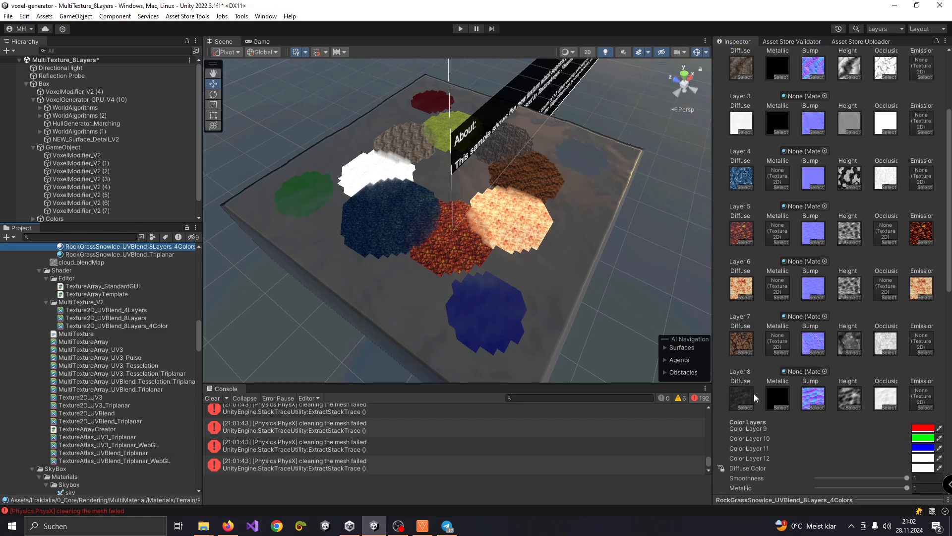
{"action": "scroll", "coordinate": [783, 403], "scroll_direction": "down", "scroll_amount": 4}
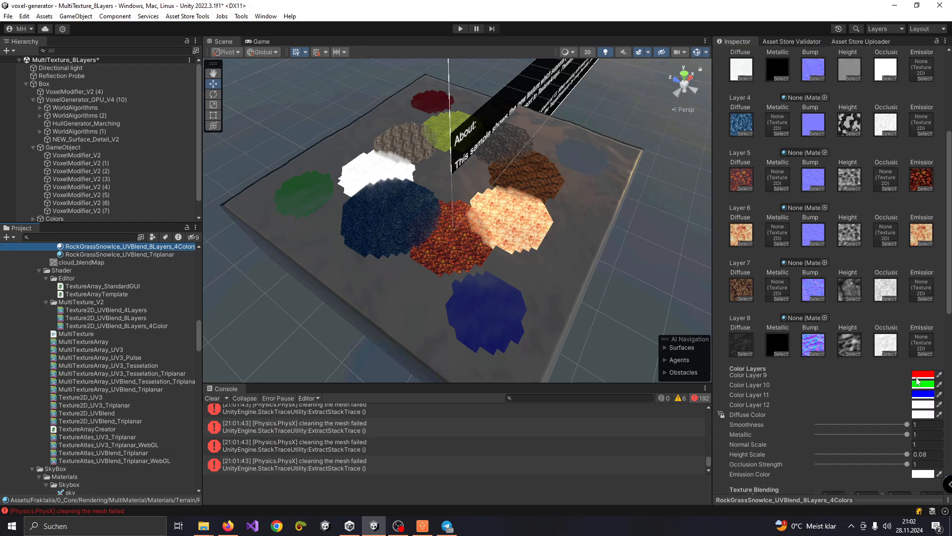
- Select the first VoxelModifier_V2 child and paint the Grass layer broadly across the voxel block
{"action": "left_click", "coordinate": [73, 154]}
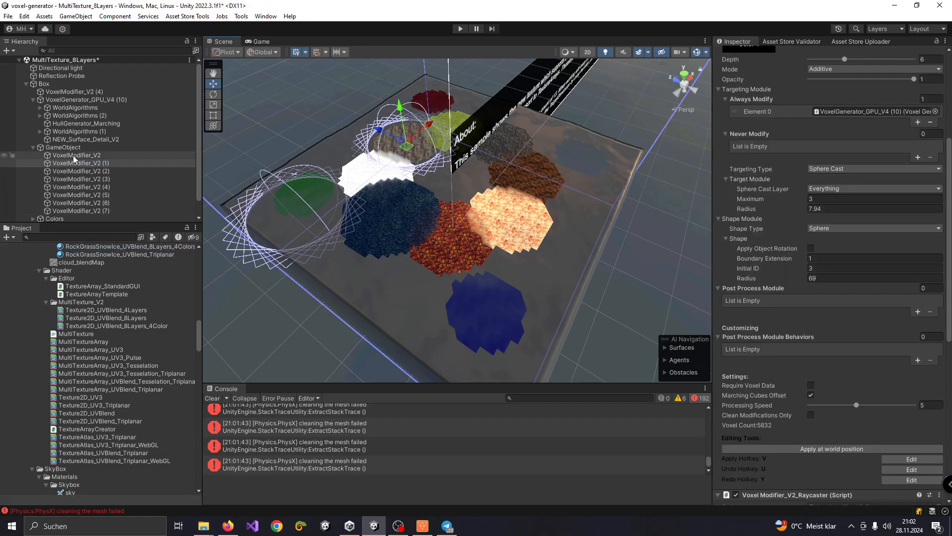
{"action": "scroll", "coordinate": [790, 261], "scroll_direction": "down", "scroll_amount": 5}
{"action": "scroll", "coordinate": [790, 261], "scroll_direction": "up", "scroll_amount": 6}
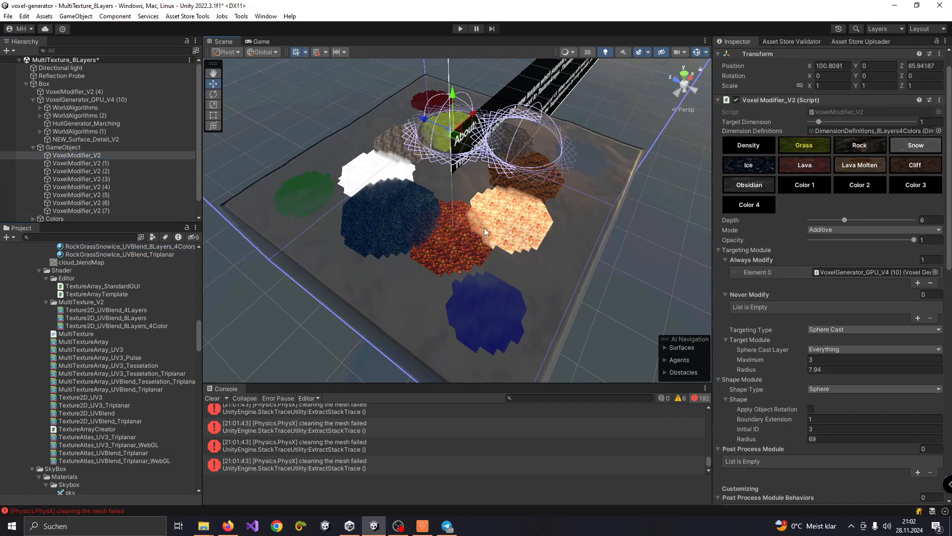
{"action": "right_click_drag", "start_coordinate": [460, 251], "coordinate": [451, 253]}
{"action": "mouse_move", "coordinate": [337, 248]}
{"action": "left_mouse_down"}
{"action": "mouse_move", "coordinate": [575, 282]}
{"action": "mouse_move", "coordinate": [412, 145]}
{"action": "left_mouse_up"}
- Set the modifier's target dimension to 6, Lava Molten, and paint it over the grass-covered block
{"action": "left_click", "coordinate": [805, 166]}
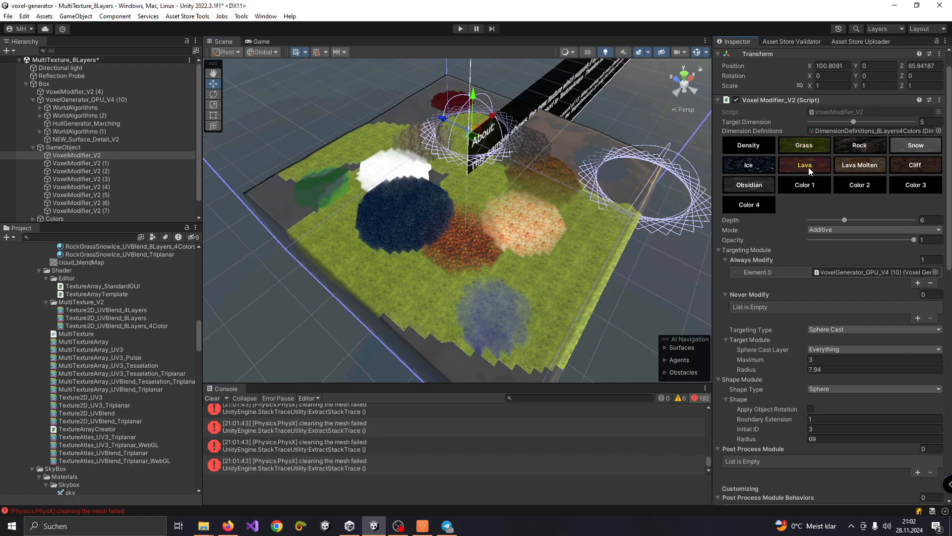
{"action": "left_click", "coordinate": [864, 144]}
{"action": "left_click", "coordinate": [837, 122]}
{"action": "left_click", "coordinate": [859, 122]}
{"action": "right_click", "coordinate": [593, 185]}
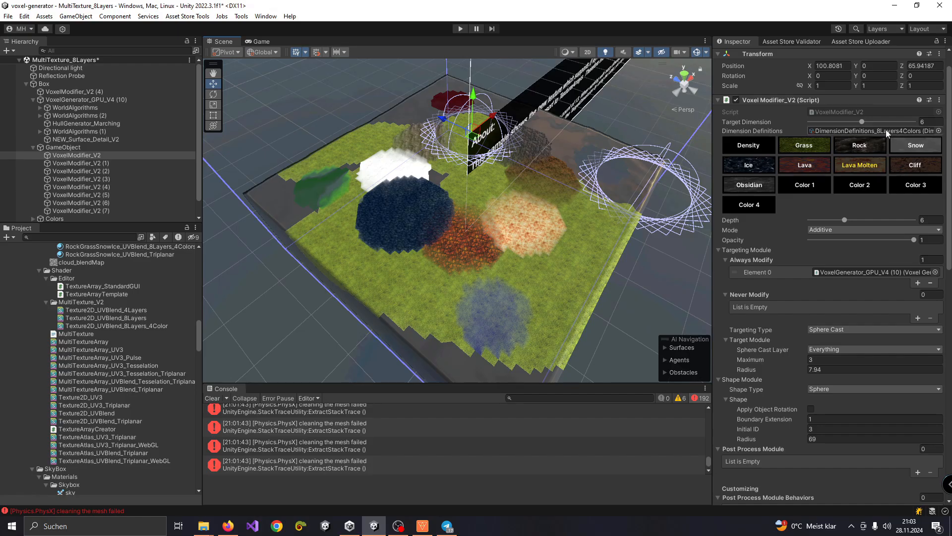
{"action": "right_click_drag", "start_coordinate": [561, 142], "coordinate": [560, 154]}
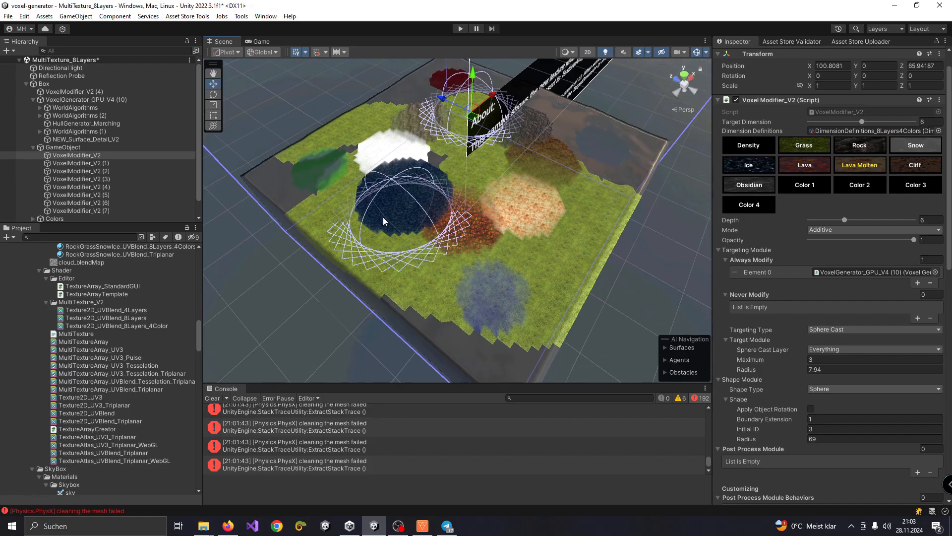
{"action": "left_click_drag", "start_coordinate": [383, 217], "coordinate": [606, 222]}
- Paint over the molten lava area with Color 3, then with Color 2
{"action": "left_click", "coordinate": [915, 166]}
{"action": "left_click", "coordinate": [907, 187]}
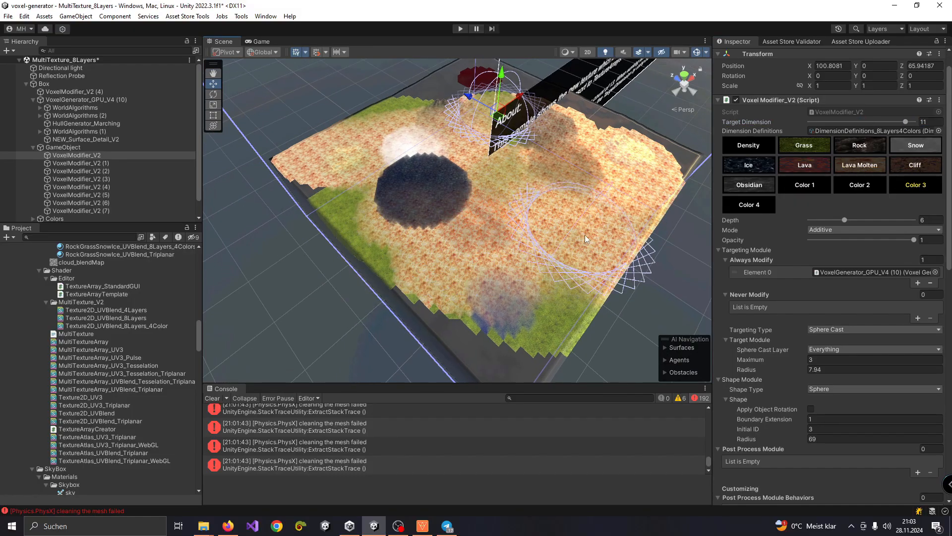
{"action": "left_click", "coordinate": [861, 185]}
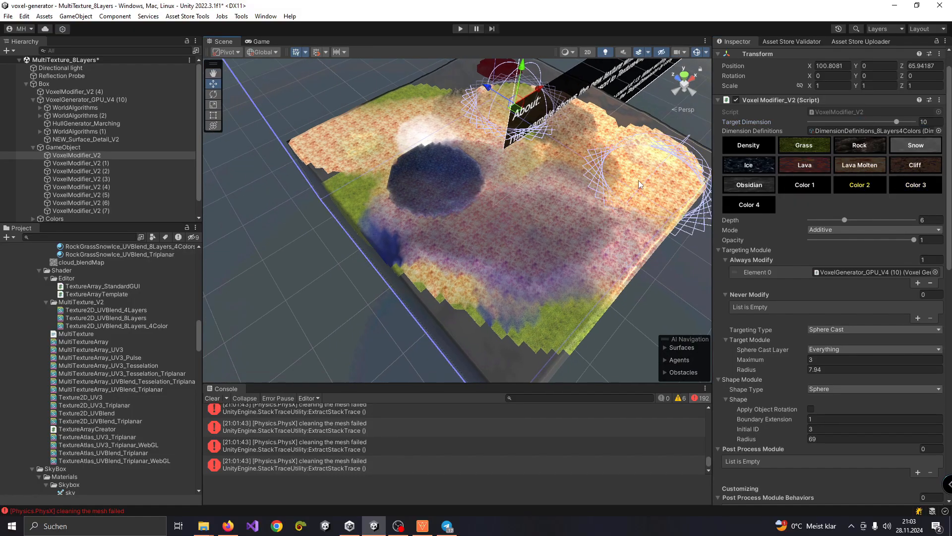
- Paint Obsidian along the block's near edge, then paint Color 4 over the near corner
{"action": "left_click", "coordinate": [749, 185]}
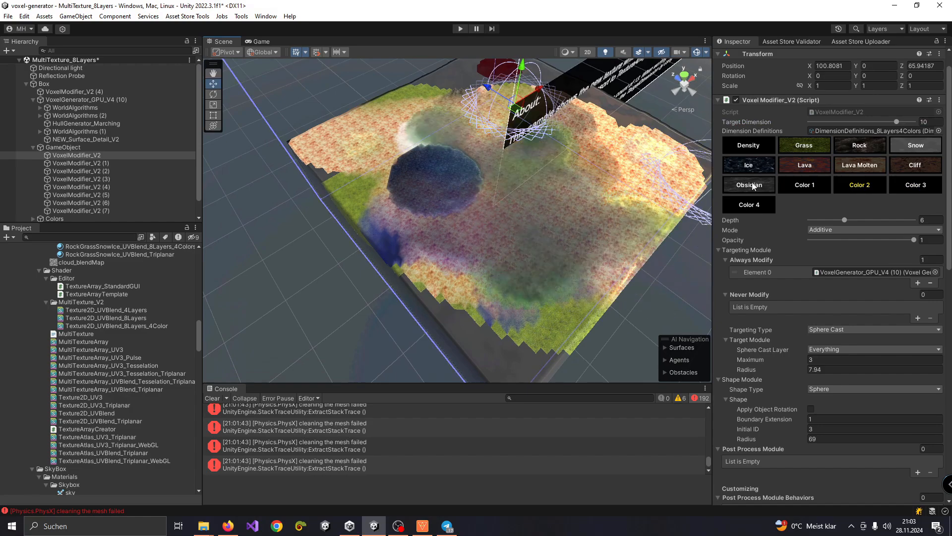
{"action": "right_click_drag", "start_coordinate": [591, 203], "coordinate": [584, 212]}
{"action": "left_click", "coordinate": [506, 298]}
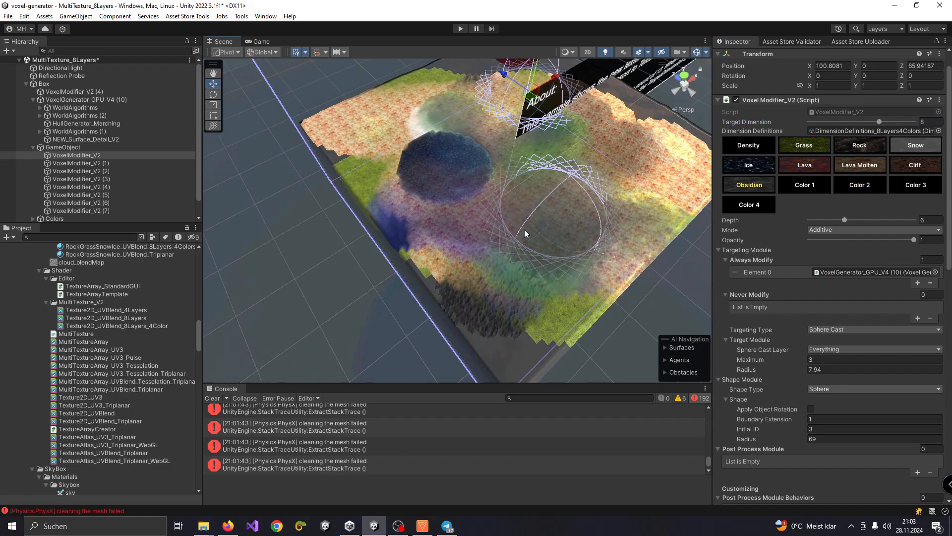
{"action": "left_click", "coordinate": [770, 206]}
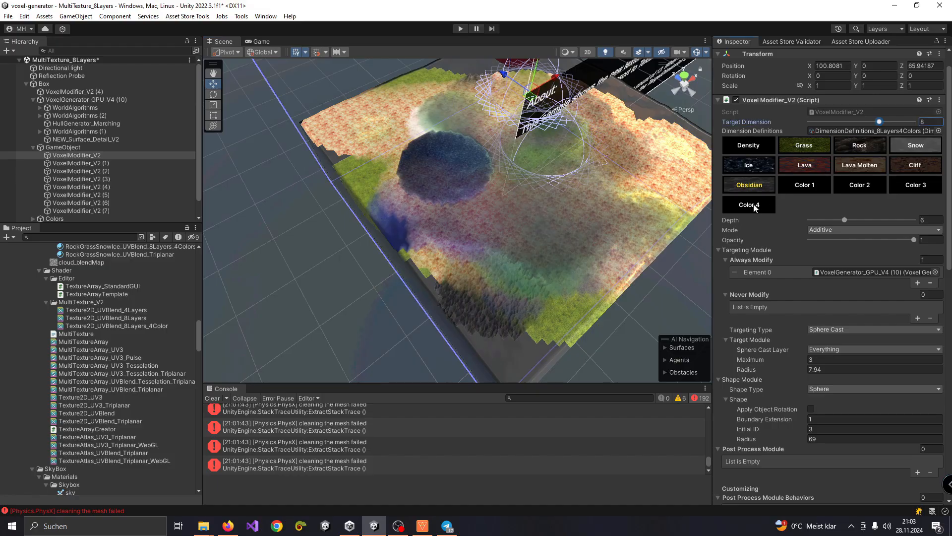
{"action": "left_click", "coordinate": [516, 302]}
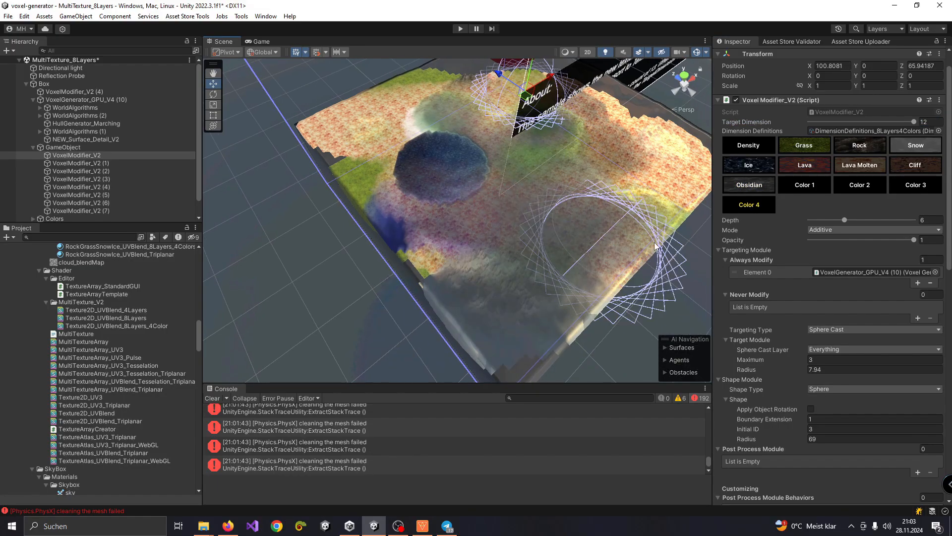
- Deselect the modifier and review the RockGrassSnowIce_UVBlend_8Layers_4Colors material's color layer, texture blending, base material and tessellation settings
{"action": "scroll", "coordinate": [620, 225], "scroll_direction": "down", "scroll_amount": 3}
{"action": "right_click_drag", "start_coordinate": [597, 231], "coordinate": [482, 227]}
{"action": "scroll", "coordinate": [516, 214], "scroll_direction": "up", "scroll_amount": 3}
{"action": "left_click", "coordinate": [464, 227]}
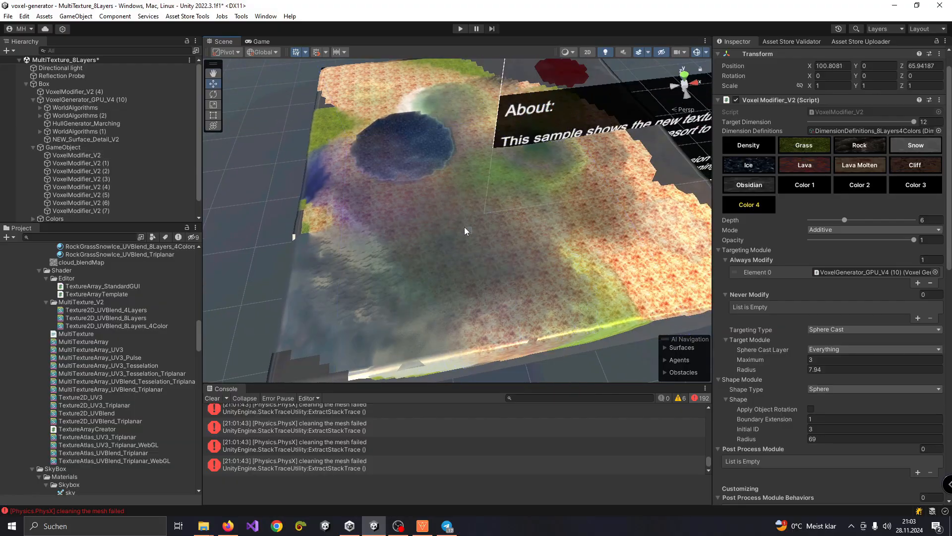
{"action": "scroll", "coordinate": [121, 283], "scroll_direction": "up", "scroll_amount": 2}
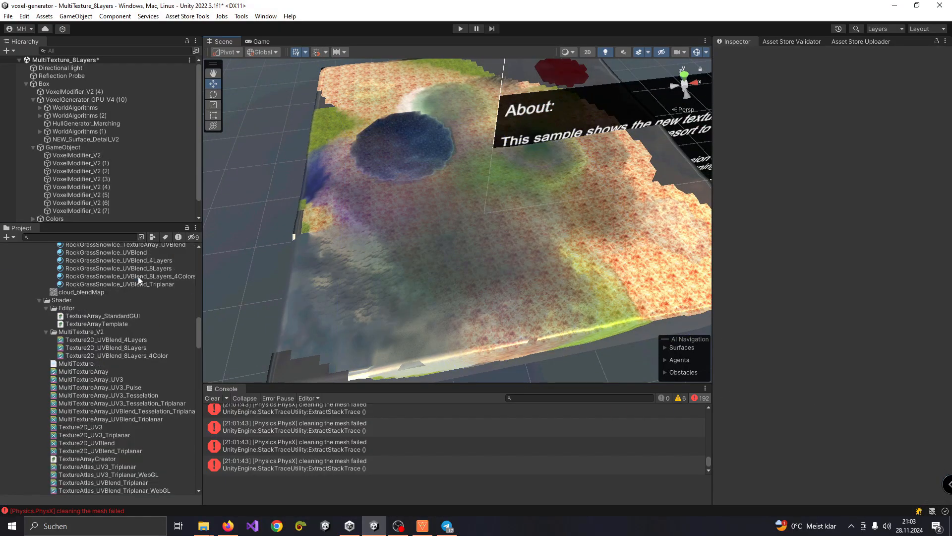
{"action": "left_click", "coordinate": [138, 276]}
{"action": "scroll", "coordinate": [866, 293], "scroll_direction": "down", "scroll_amount": 15}
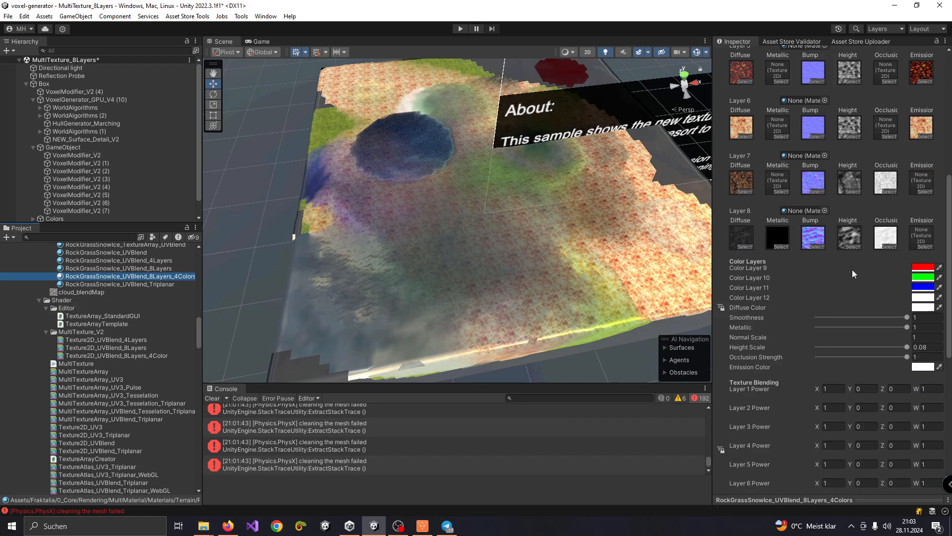
{"action": "scroll", "coordinate": [868, 384], "scroll_direction": "down", "scroll_amount": 1}
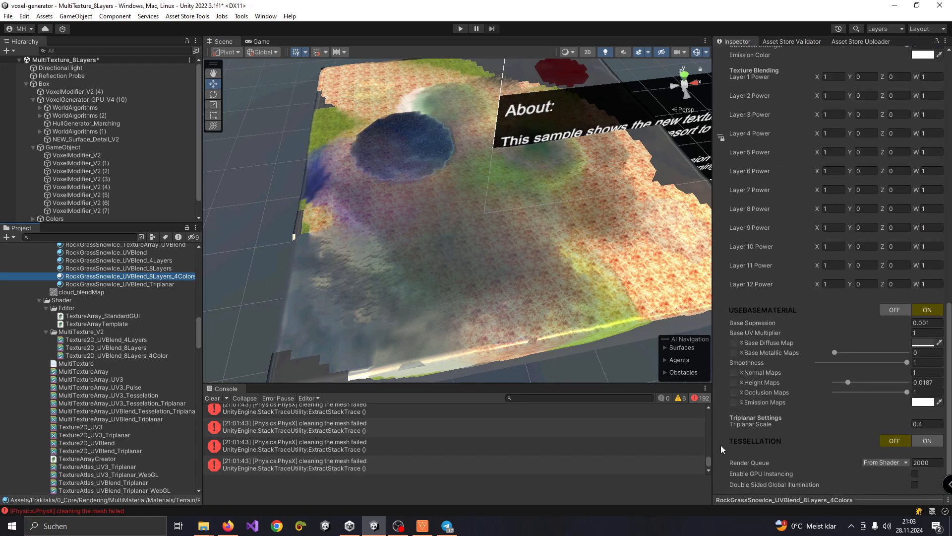
- Turn on the material's tessellation and set Power Tesselation to 0
{"action": "left_click", "coordinate": [926, 442]}
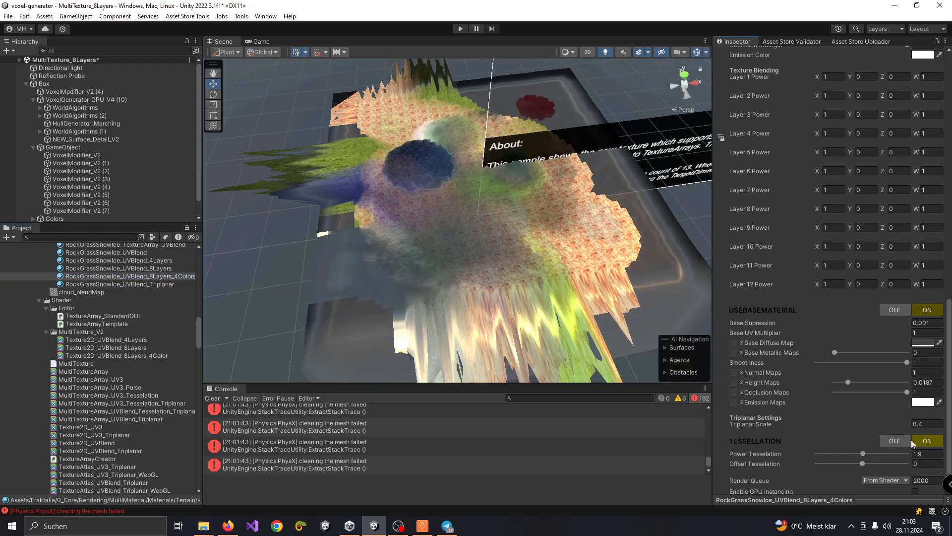
{"action": "left_click", "coordinate": [905, 442]}
{"action": "left_click", "coordinate": [929, 443]}
{"action": "left_click", "coordinate": [862, 454]}
{"action": "type", "text": "0"}
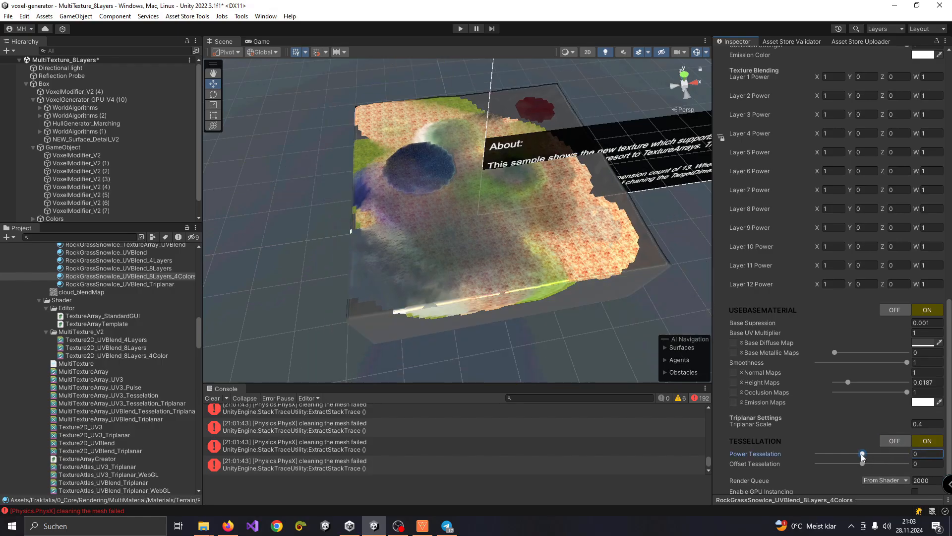
- Set the material's Power Tesselation to 0.1 and inspect the displaced surface along the block's near edge
{"action": "left_click_drag", "start_coordinate": [862, 455], "coordinate": [863, 455]}
{"action": "left_click", "coordinate": [919, 452]}
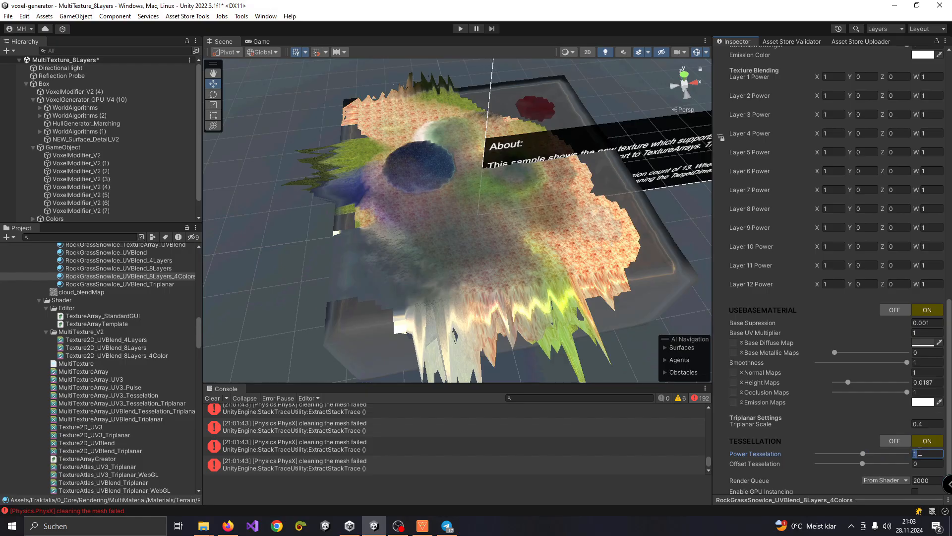
{"action": "type", "text": "0."}
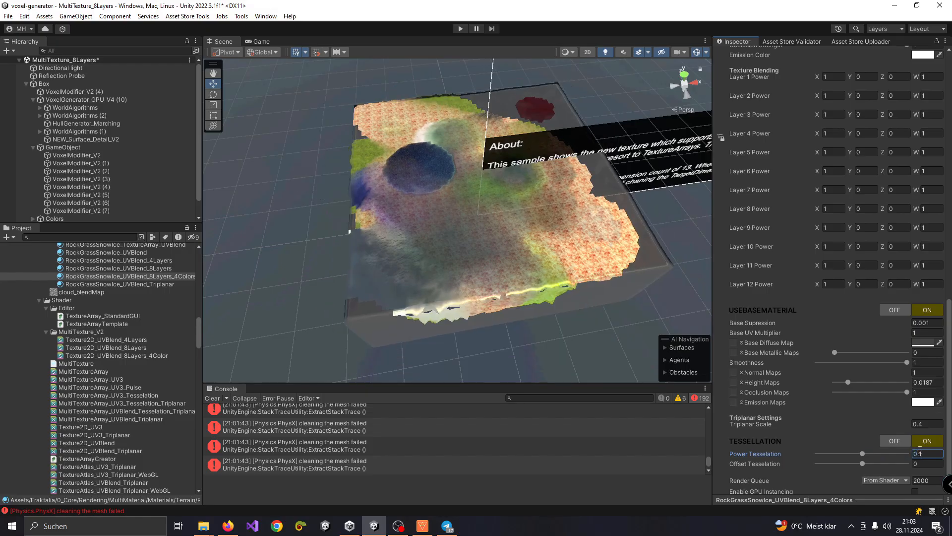
{"action": "scroll", "coordinate": [592, 344], "scroll_direction": "up", "scroll_amount": 3}
{"action": "left_click_drag", "start_coordinate": [557, 336], "coordinate": [478, 314], "text": "alt"}
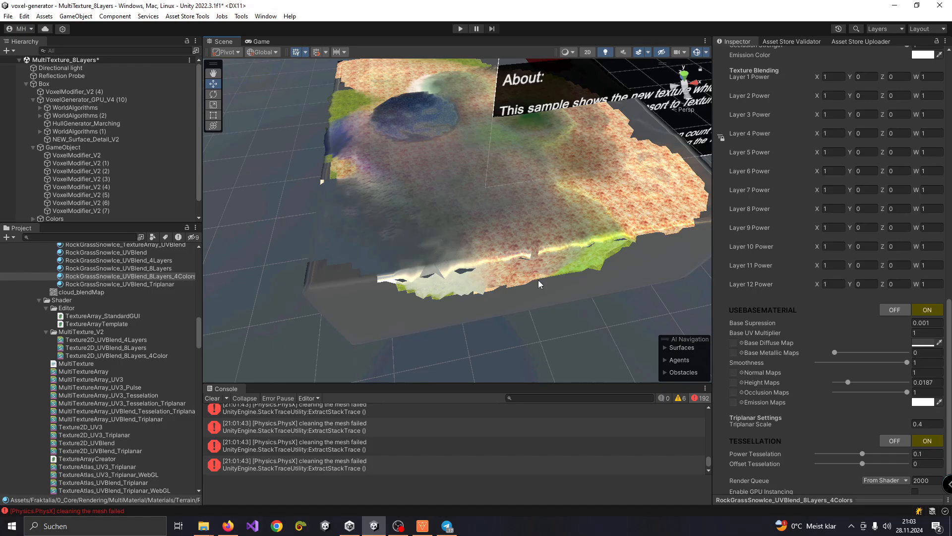
{"action": "scroll", "coordinate": [831, 377], "scroll_direction": "down", "scroll_amount": 1}
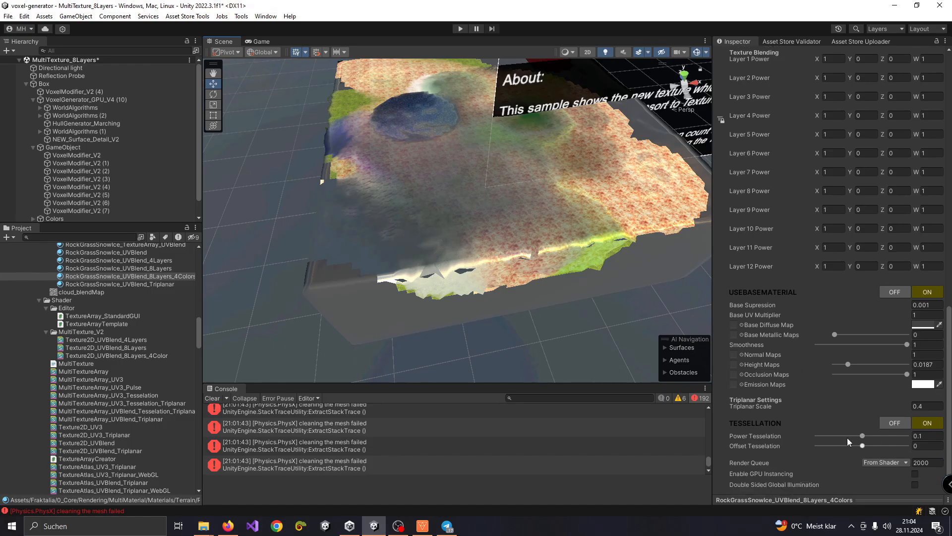
{"action": "left_click_drag", "start_coordinate": [566, 226], "coordinate": [580, 243], "text": "alt"}
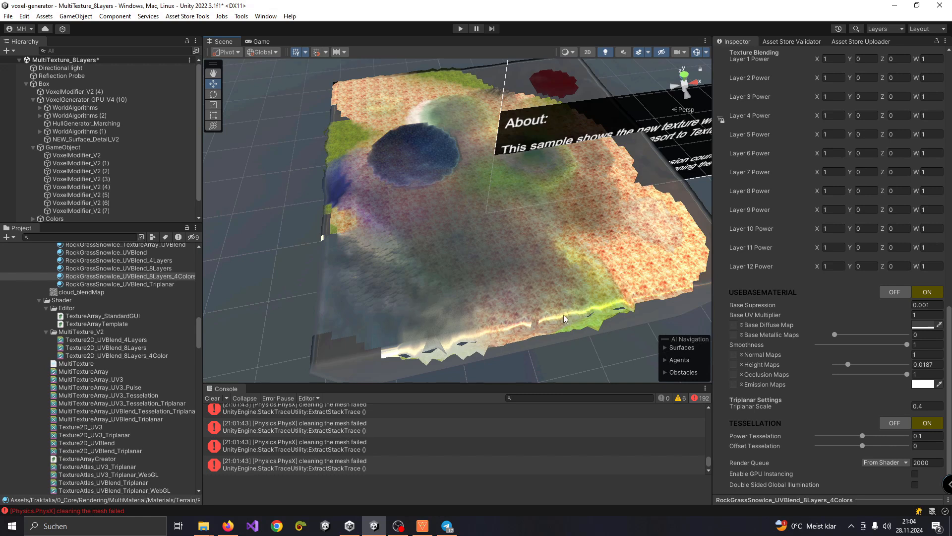
{"action": "left_click_drag", "start_coordinate": [604, 321], "coordinate": [507, 308], "text": "alt"}
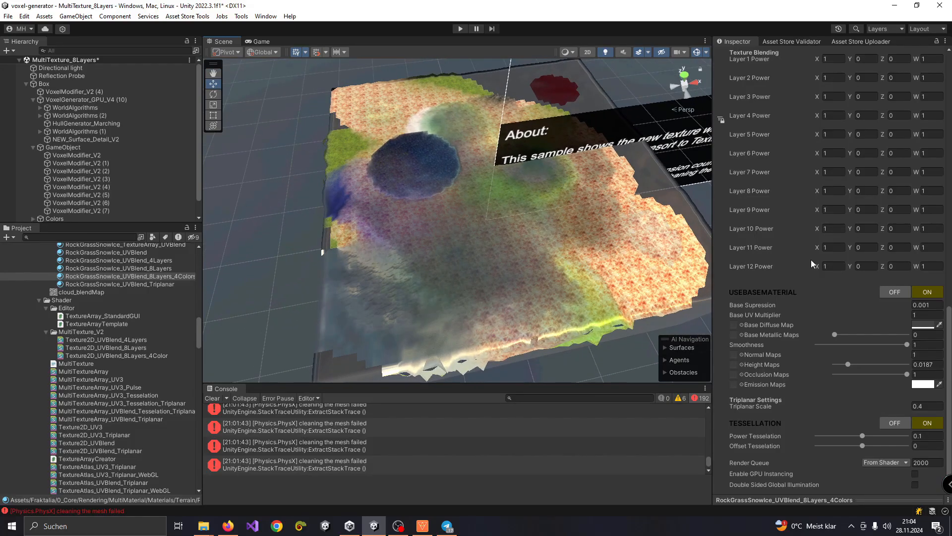
- Turn off the material's tessellation
{"action": "scroll", "coordinate": [811, 261], "scroll_direction": "up", "scroll_amount": 3}
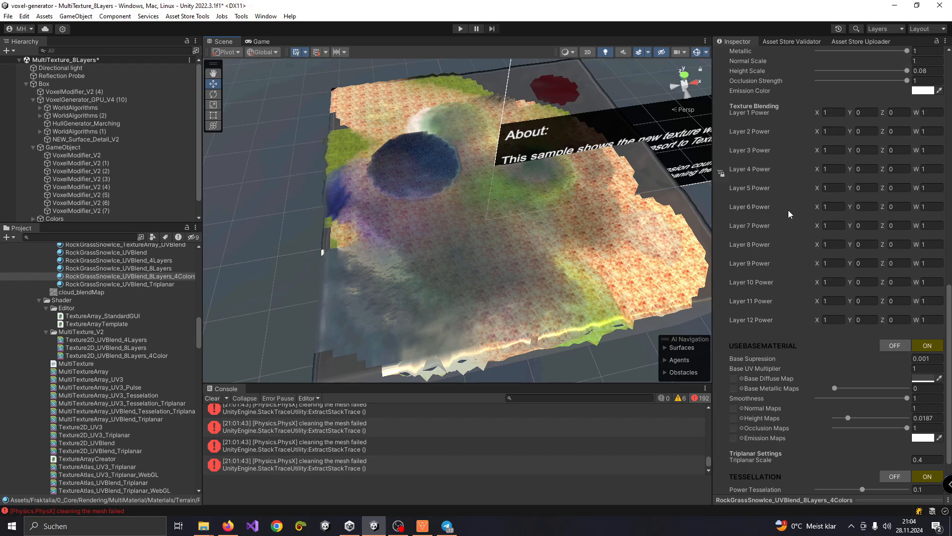
{"action": "scroll", "coordinate": [861, 395], "scroll_direction": "down", "scroll_amount": 3}
{"action": "left_click", "coordinate": [887, 419]}
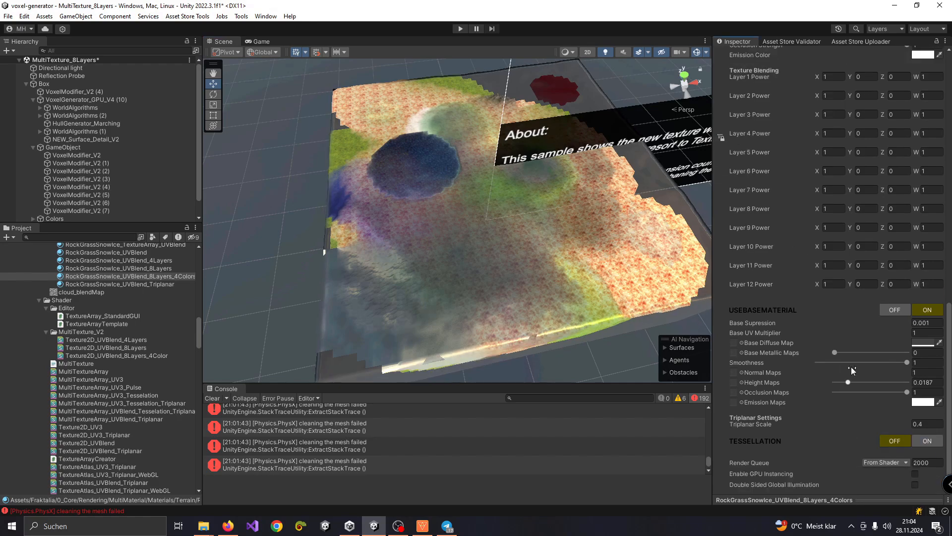
- Assign the Lava material as the source for Layer 1's maps and open the Lava material's settings
{"action": "scroll", "coordinate": [839, 248], "scroll_direction": "up", "scroll_amount": 15}
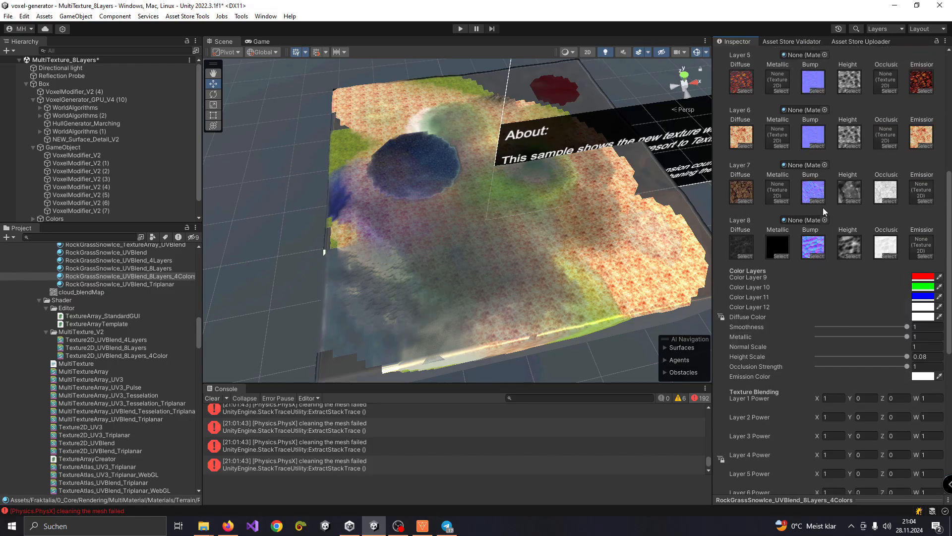
{"action": "scroll", "coordinate": [803, 220], "scroll_direction": "up", "scroll_amount": 3}
{"action": "scroll", "coordinate": [845, 242], "scroll_direction": "up", "scroll_amount": 13}
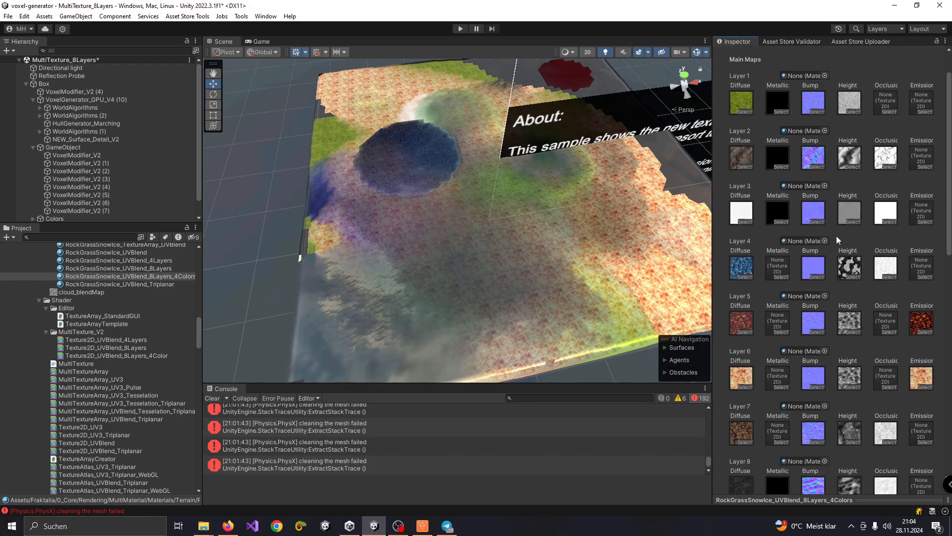
{"action": "scroll", "coordinate": [801, 198], "scroll_direction": "down", "scroll_amount": 2}
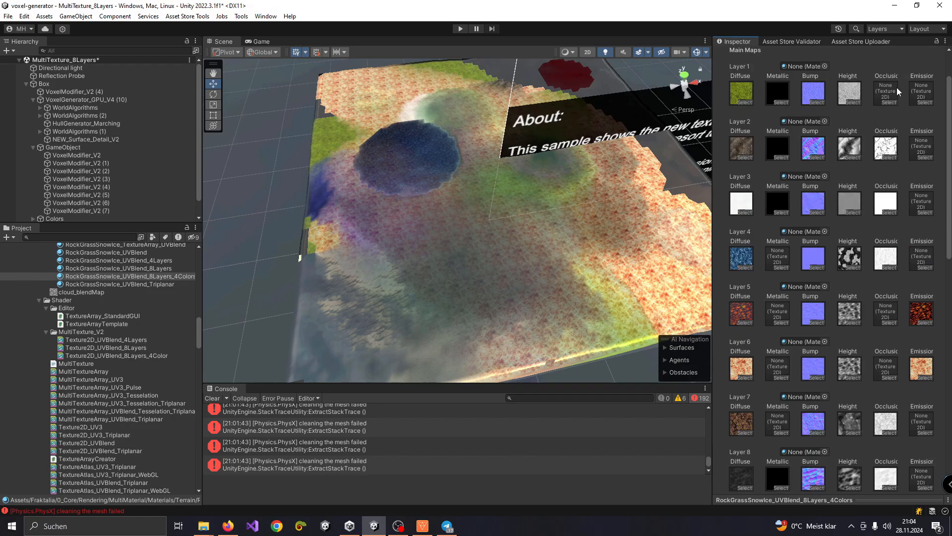
{"action": "left_click", "coordinate": [825, 66]}
{"action": "double_click", "coordinate": [563, 297]}
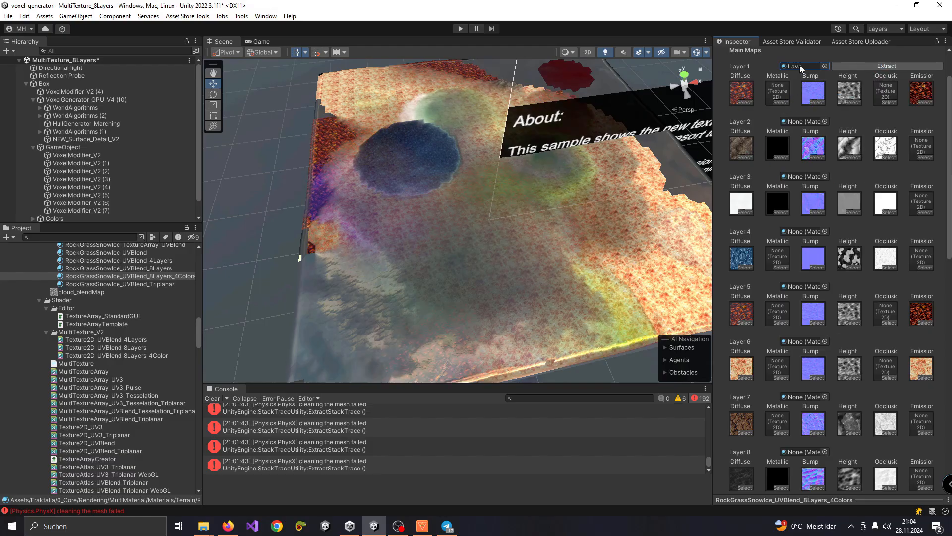
{"action": "left_click", "coordinate": [799, 67]}
{"action": "left_click", "coordinate": [69, 247]}
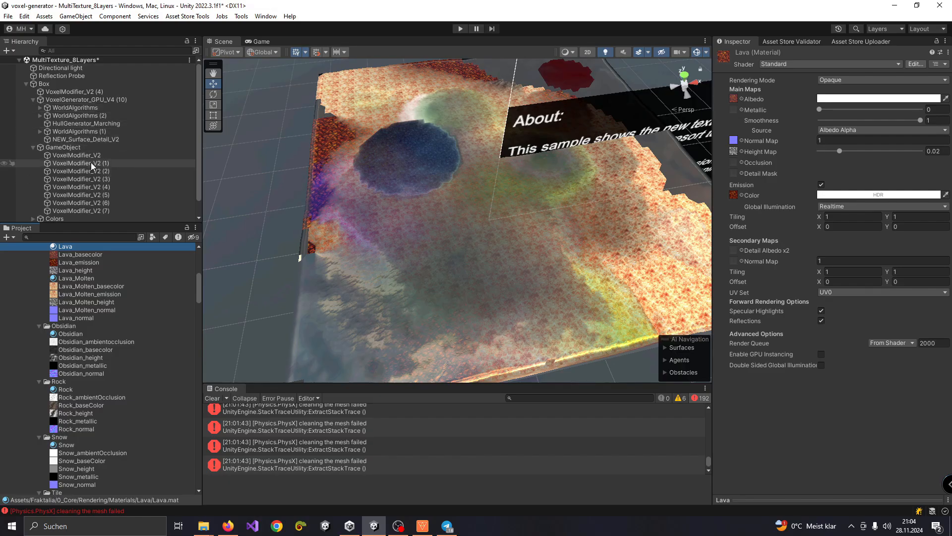
- Reopen RockGrassSnowIce_UVBlend_8Layers_4Colors by locating the voxel material used by HullGenerator_Marching
{"action": "left_click", "coordinate": [97, 123]}
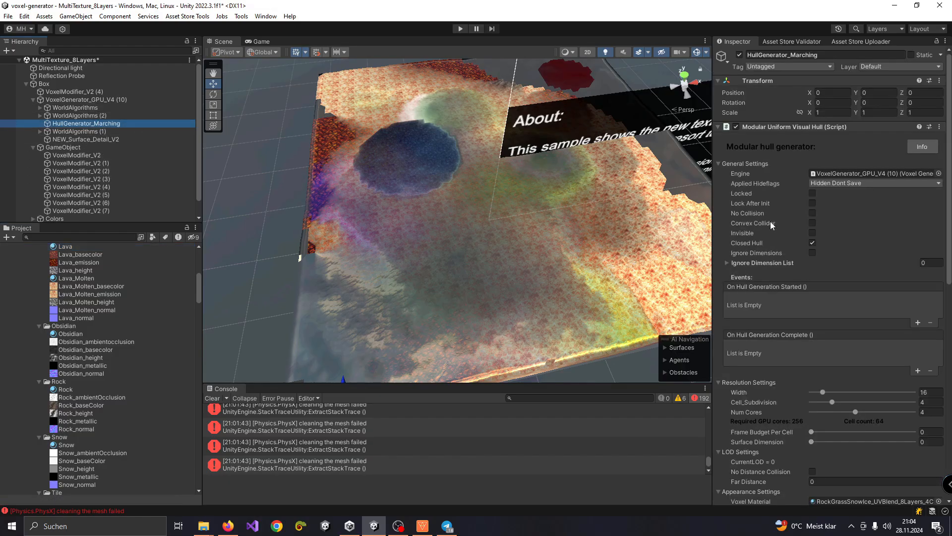
{"action": "scroll", "coordinate": [803, 273], "scroll_direction": "down", "scroll_amount": 5}
{"action": "left_click", "coordinate": [855, 421]}
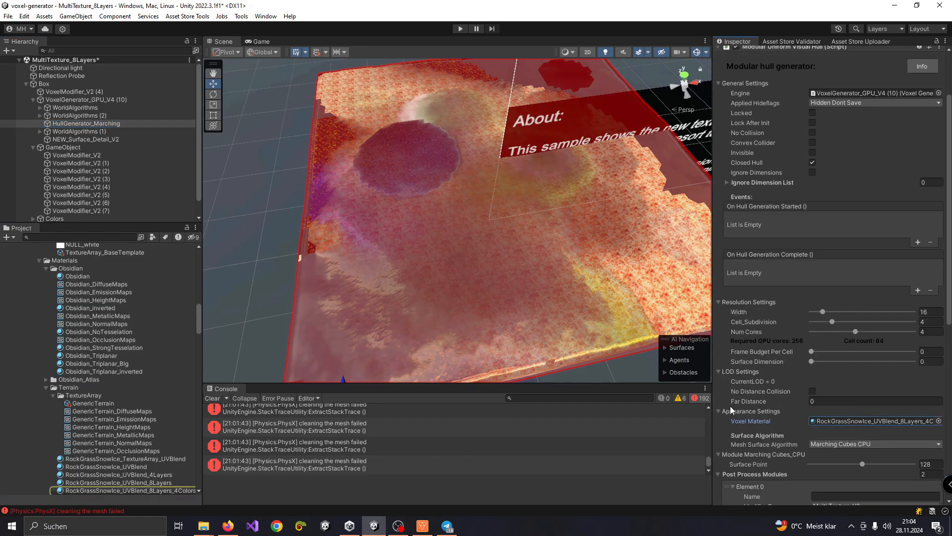
{"action": "left_click", "coordinate": [131, 490]}
{"action": "scroll", "coordinate": [836, 131], "scroll_direction": "up", "scroll_amount": 3}
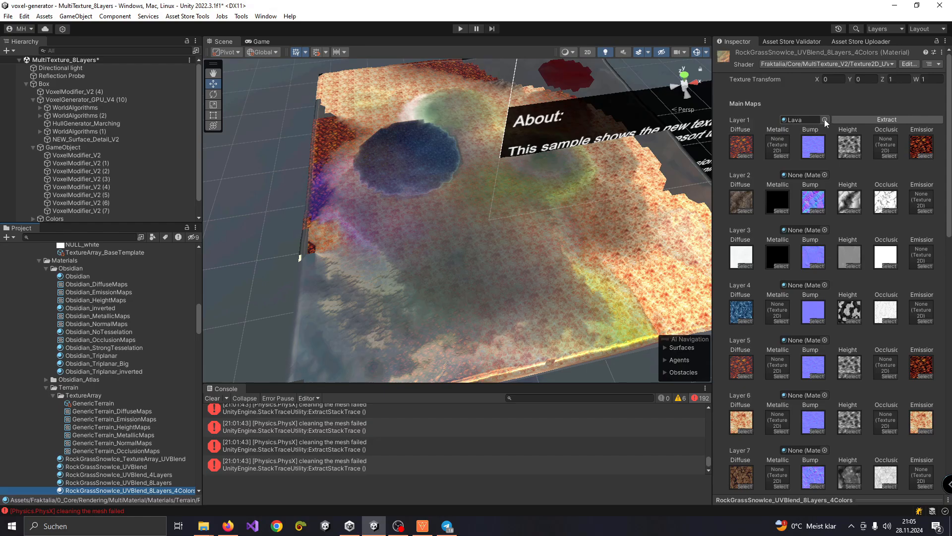
- Replace Layer 1's source material with the textured Grass material
{"action": "left_click", "coordinate": [824, 119]}
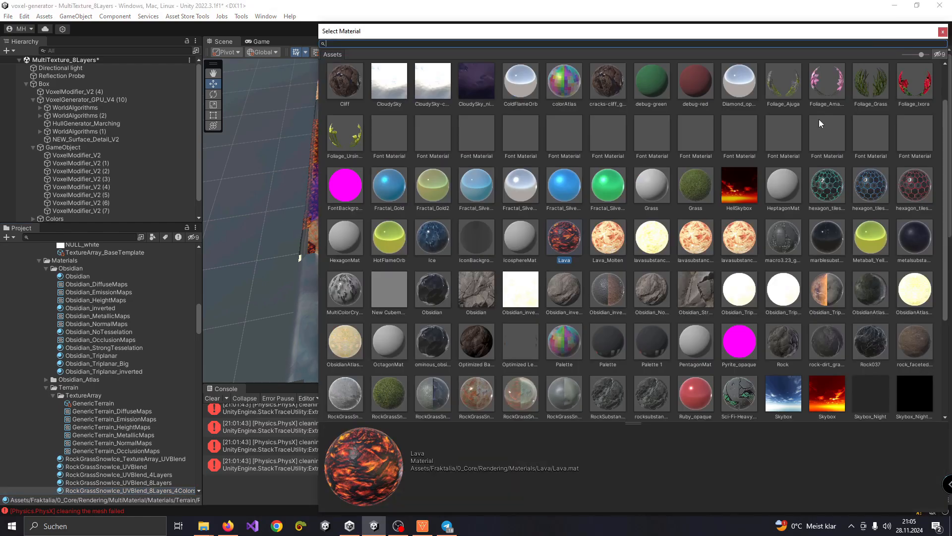
{"action": "scroll", "coordinate": [387, 385], "scroll_direction": "down", "scroll_amount": 5}
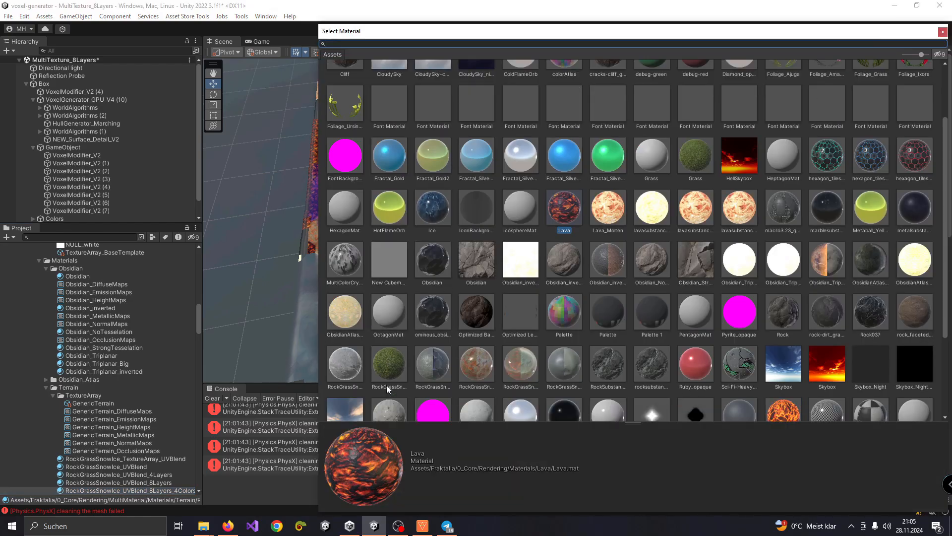
{"action": "scroll", "coordinate": [551, 283], "scroll_direction": "up", "scroll_amount": 8}
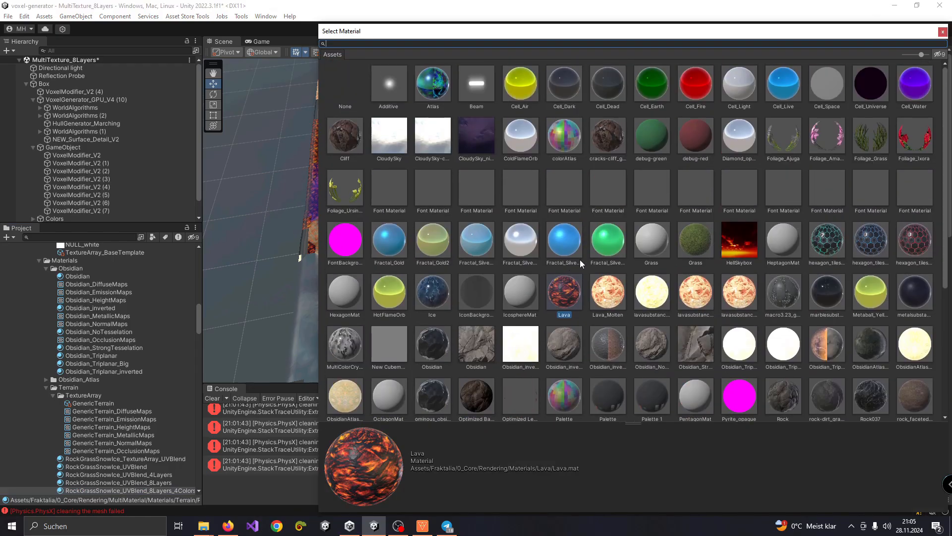
{"action": "double_click", "coordinate": [695, 239]}
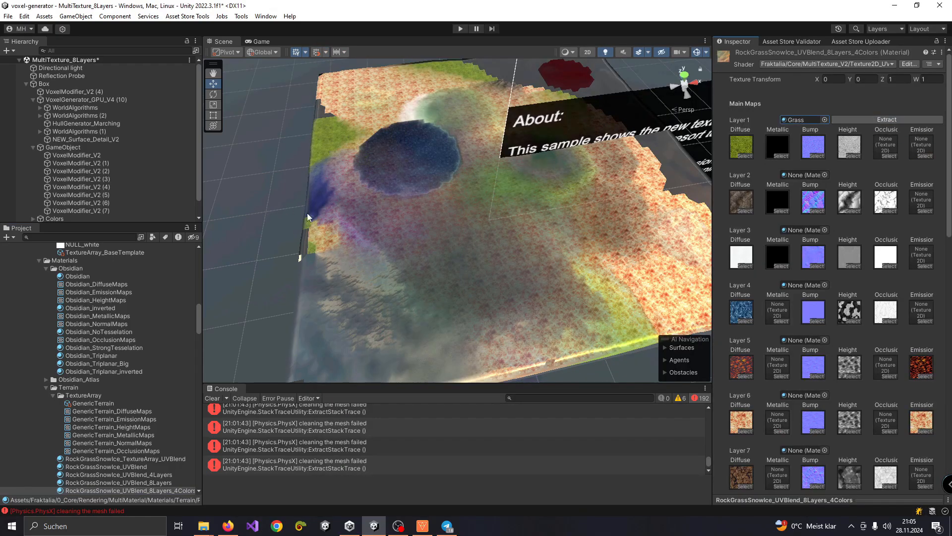
- Try raising Layer 10's X blending power to 1.17 and reset it to 1
{"action": "left_click_drag", "start_coordinate": [529, 217], "coordinate": [499, 199], "text": "alt"}
{"action": "scroll", "coordinate": [832, 269], "scroll_direction": "down", "scroll_amount": 6}
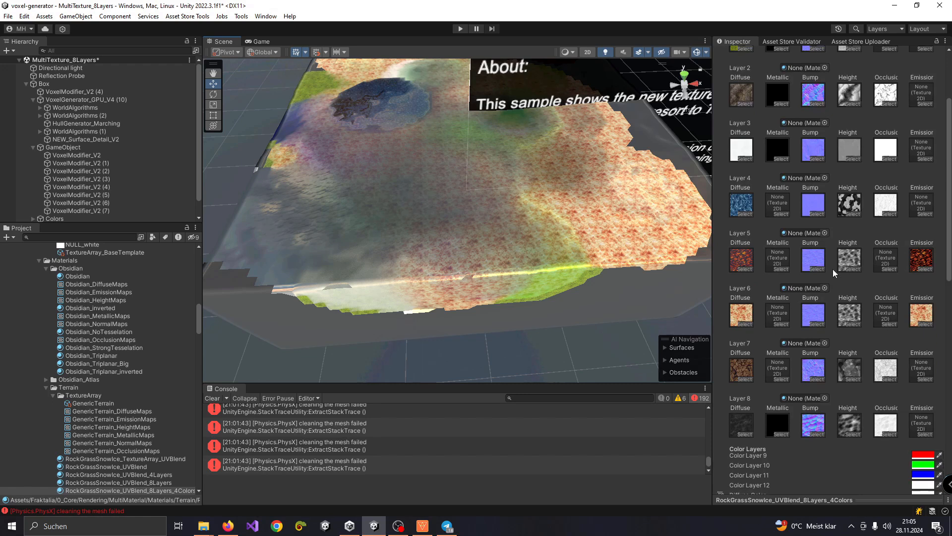
{"action": "scroll", "coordinate": [860, 320], "scroll_direction": "down", "scroll_amount": 9}
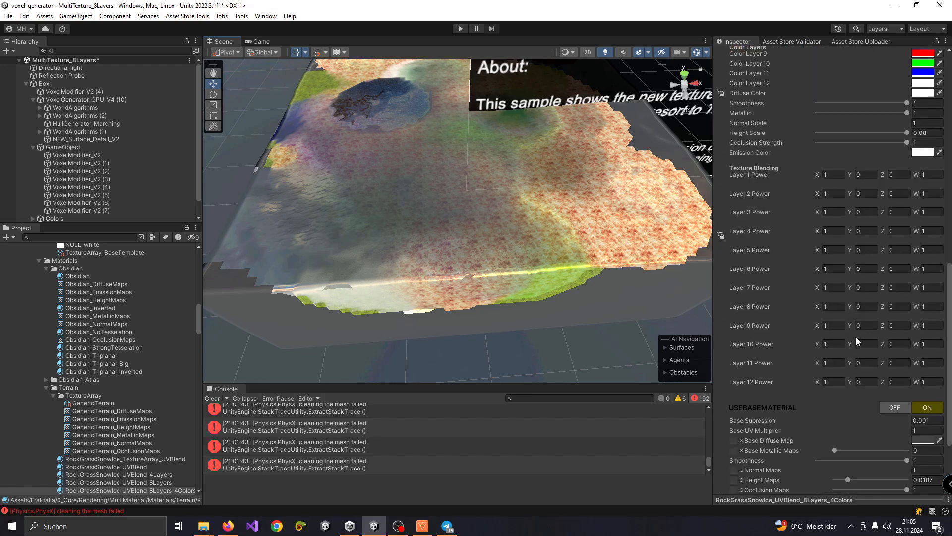
{"action": "scroll", "coordinate": [804, 327], "scroll_direction": "up", "scroll_amount": 1}
{"action": "mouse_move", "coordinate": [817, 345]}
{"action": "left_mouse_down"}
{"action": "mouse_move", "coordinate": [786, 351]}
{"action": "mouse_move", "coordinate": [829, 346]}
{"action": "left_mouse_up"}
{"action": "left_click", "coordinate": [835, 345]}
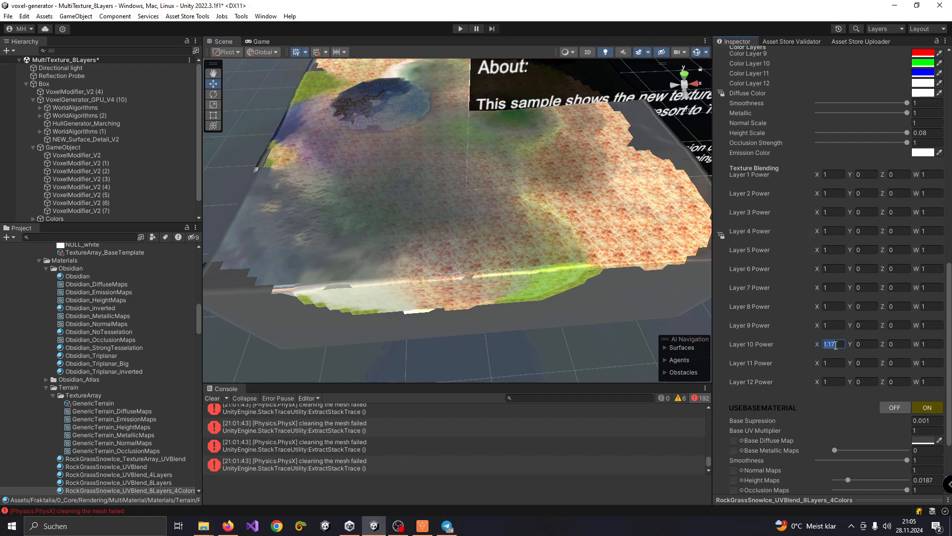
{"action": "type", "text": "1"}
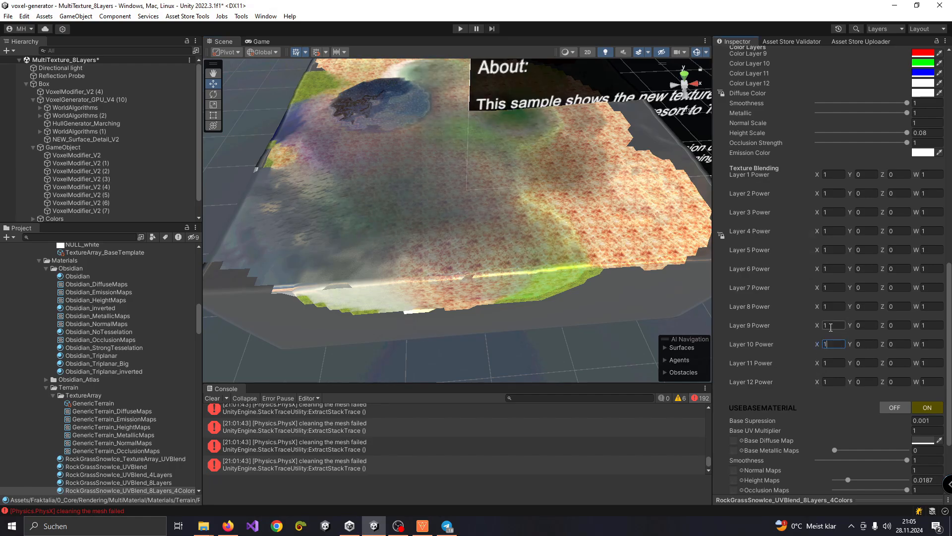
- Try varying Layer 11's X blending power and reset it to 1
{"action": "scroll", "coordinate": [813, 328], "scroll_direction": "down", "scroll_amount": 4}
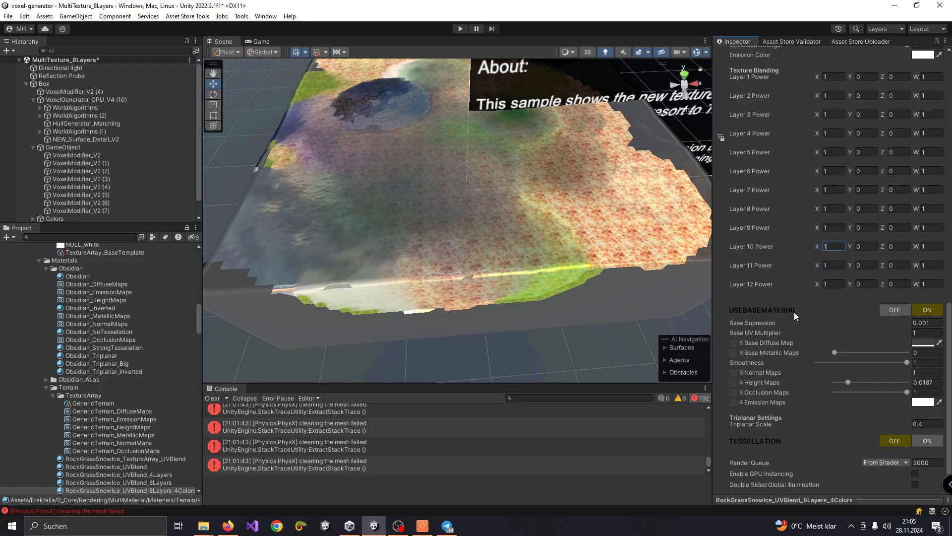
{"action": "scroll", "coordinate": [826, 235], "scroll_direction": "up", "scroll_amount": 2}
{"action": "mouse_move", "coordinate": [817, 316]}
{"action": "left_mouse_down"}
{"action": "mouse_move", "coordinate": [749, 317]}
{"action": "mouse_move", "coordinate": [901, 312]}
{"action": "mouse_move", "coordinate": [766, 330]}
{"action": "mouse_move", "coordinate": [794, 322]}
{"action": "left_mouse_up"}
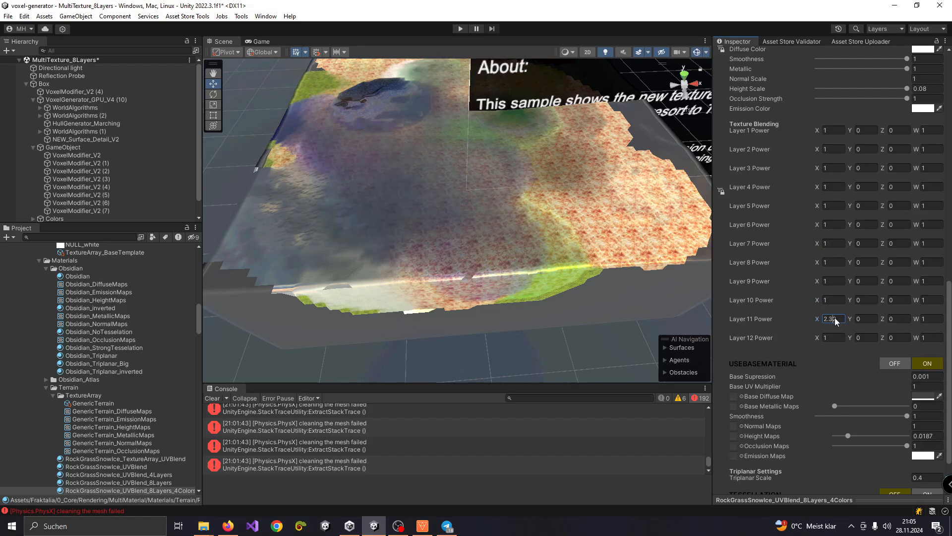
{"action": "type", "text": "1"}
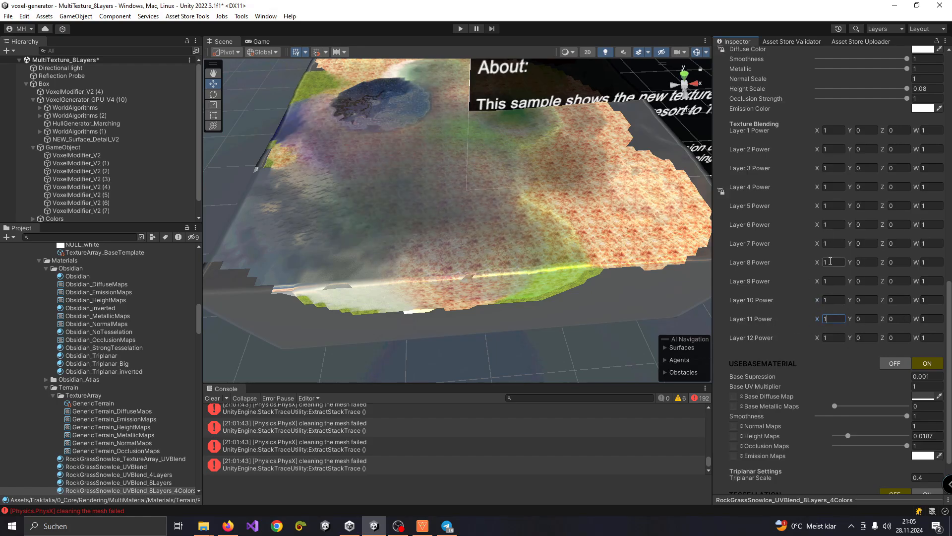
- Try Layer 12's X blending power at 0 and reset it to 1
{"action": "left_click", "coordinate": [835, 337]}
{"action": "type", "text": "0"}
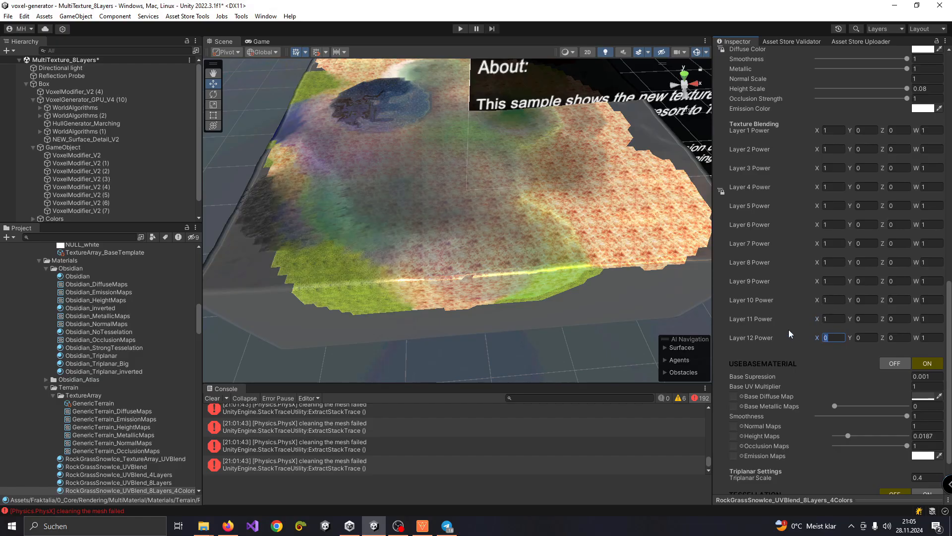
{"action": "type", "text": "1"}
{"action": "left_click", "coordinate": [828, 148]}
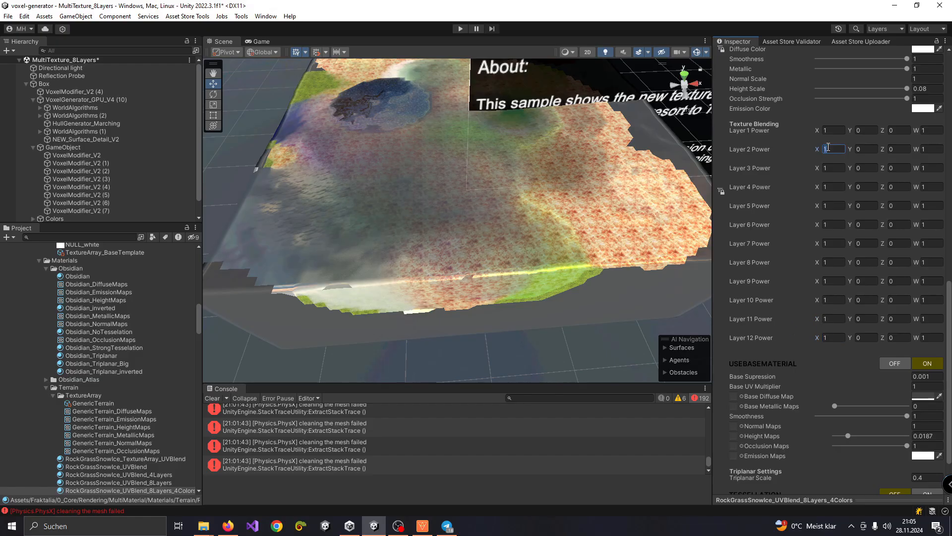
{"action": "left_click", "coordinate": [829, 168]}
- Change the base material's diffuse color to the neutral grey 666666
{"action": "scroll", "coordinate": [853, 256], "scroll_direction": "down", "scroll_amount": 3}
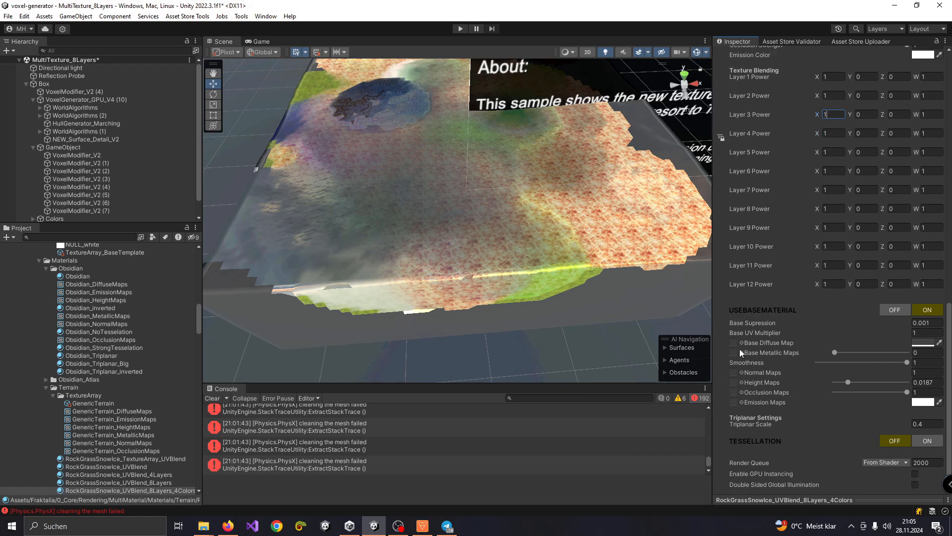
{"action": "left_click", "coordinate": [923, 342]}
{"action": "left_click", "coordinate": [870, 327]}
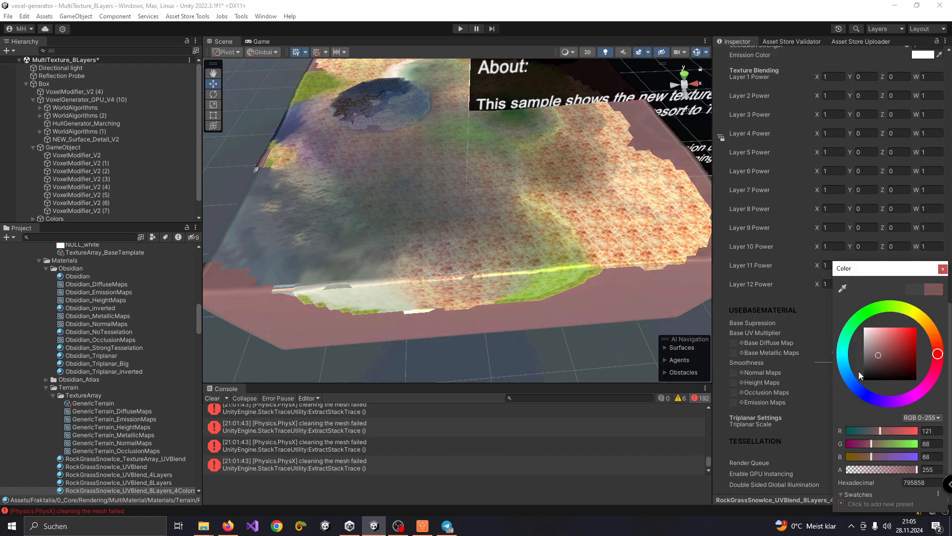
{"action": "left_click_drag", "start_coordinate": [872, 358], "coordinate": [838, 360]}
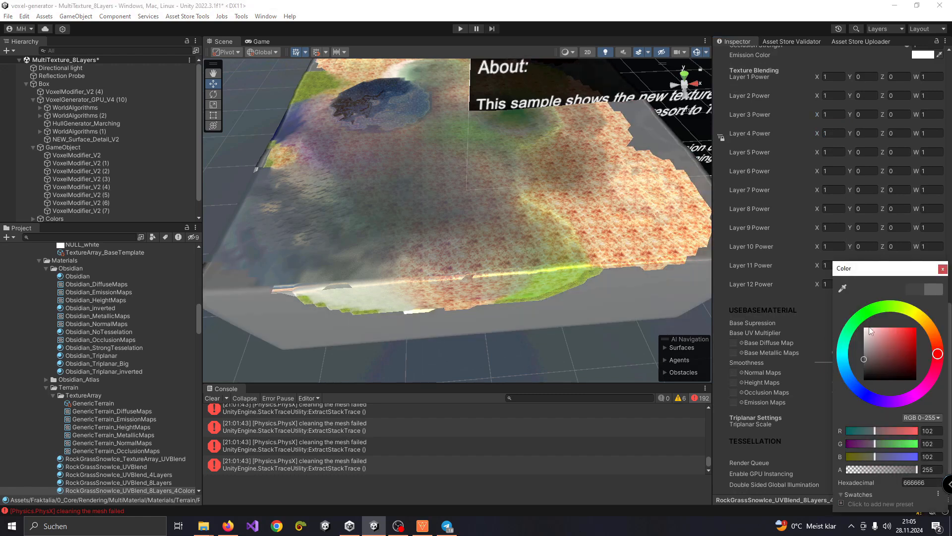
{"action": "left_click", "coordinate": [942, 270]}
- Select HullGenerator_Marching and review its surface algorithm and the Multi Texture_V2 layer dimensions in its post process modules
{"action": "scroll", "coordinate": [865, 304], "scroll_direction": "up", "scroll_amount": 20}
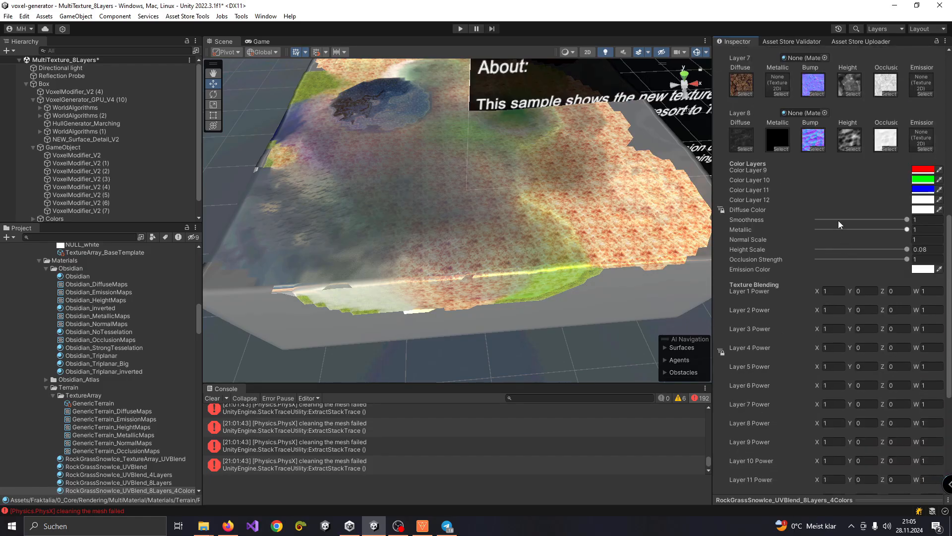
{"action": "scroll", "coordinate": [812, 164], "scroll_direction": "up", "scroll_amount": 10}
{"action": "scroll", "coordinate": [255, 179], "scroll_direction": "up", "scroll_amount": 3}
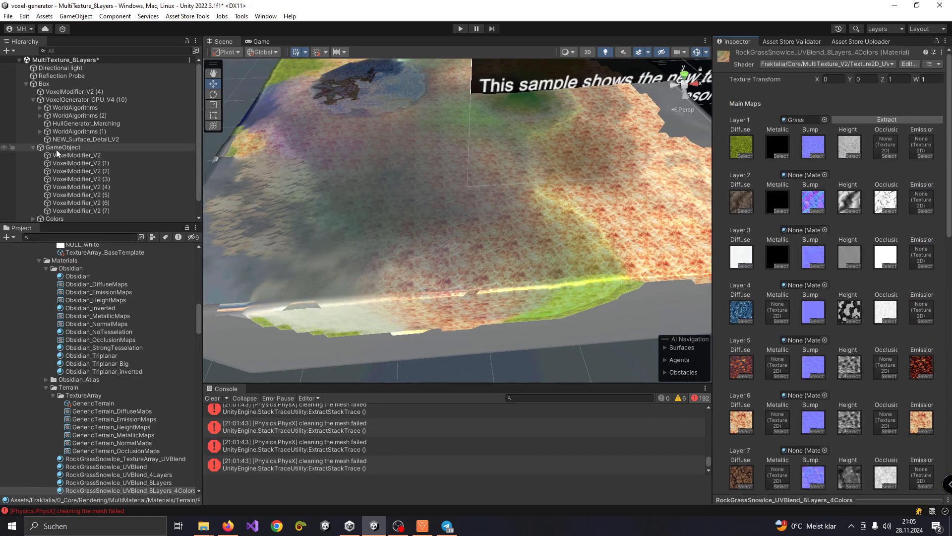
{"action": "left_click", "coordinate": [91, 124]}
{"action": "scroll", "coordinate": [881, 272], "scroll_direction": "down", "scroll_amount": 10}
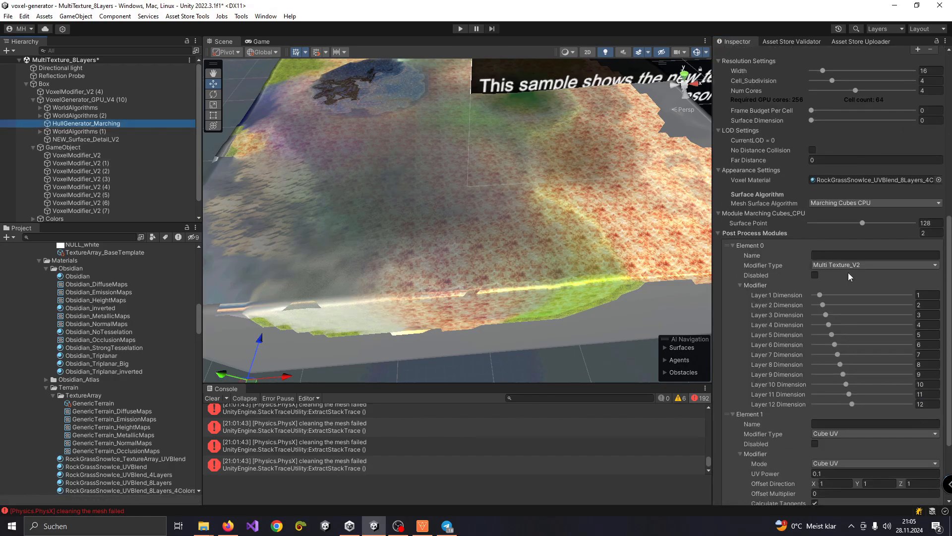
- Switch the hull generator's mesh surface algorithm from Marching Cubes CPU to Block
{"action": "scroll", "coordinate": [876, 266], "scroll_direction": "up", "scroll_amount": 2}
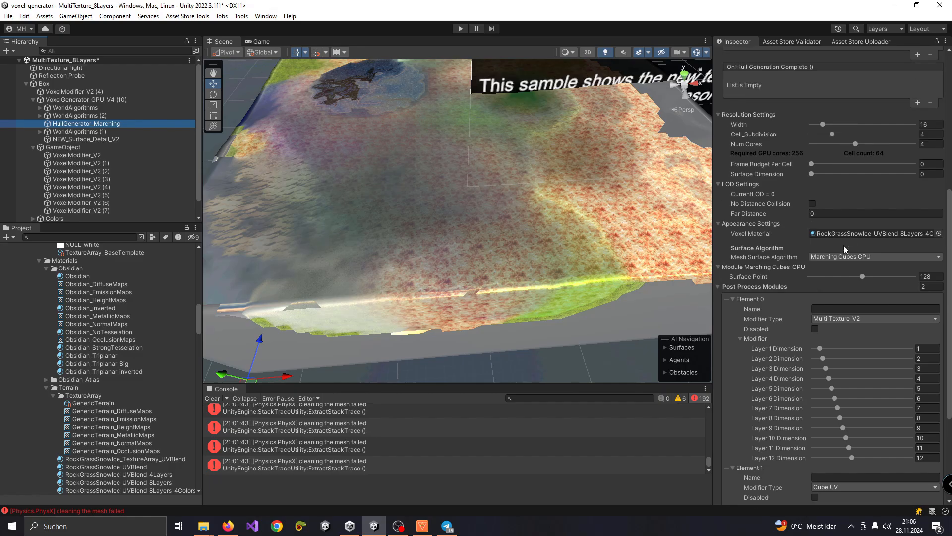
{"action": "left_click", "coordinate": [829, 254]}
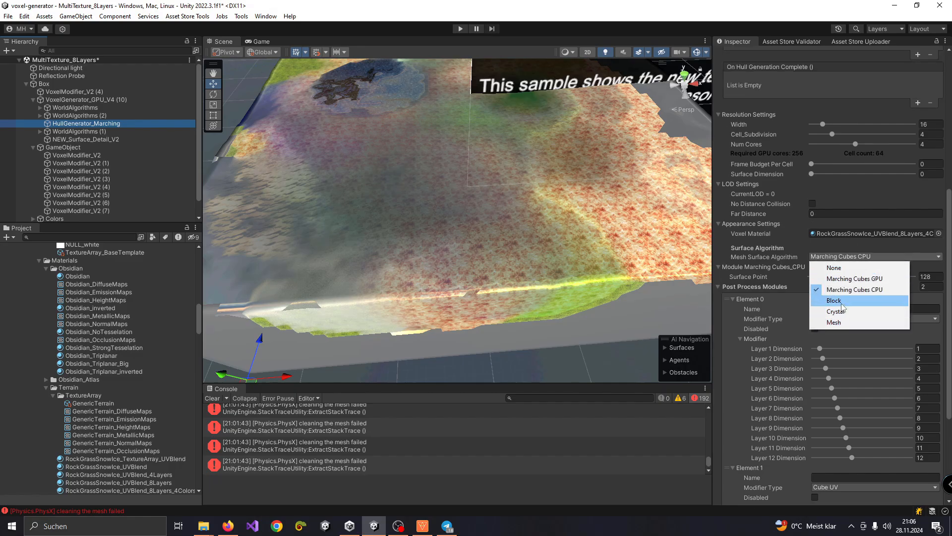
{"action": "left_click", "coordinate": [870, 300]}
- Try a UV Power of 0.01 in the Cube UV post process module
{"action": "scroll", "coordinate": [687, 279], "scroll_direction": "down", "scroll_amount": 3}
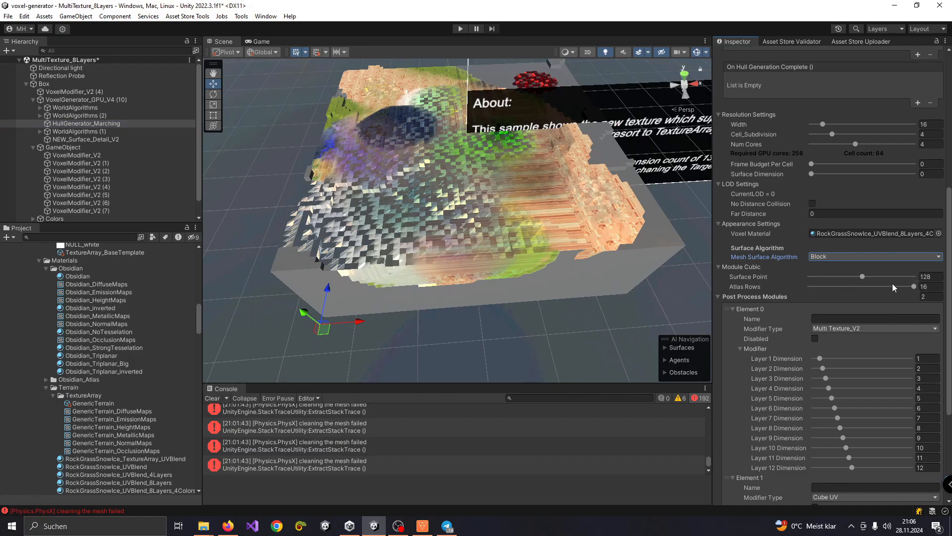
{"action": "scroll", "coordinate": [888, 283], "scroll_direction": "down", "scroll_amount": 5}
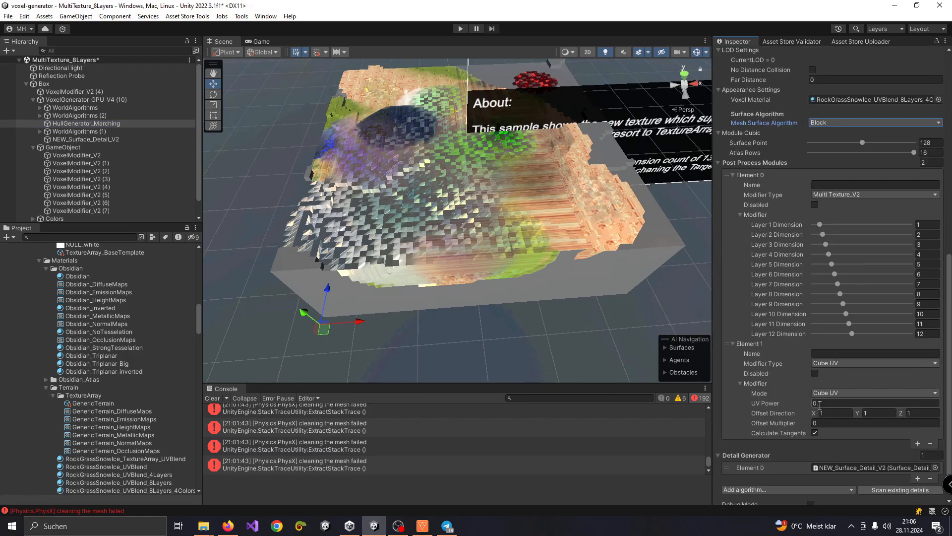
{"action": "mouse_move", "coordinate": [805, 404]}
{"action": "left_mouse_down"}
{"action": "mouse_move", "coordinate": [880, 404]}
{"action": "mouse_move", "coordinate": [808, 405]}
{"action": "left_mouse_up"}
{"action": "key", "text": "BackSpace"}
{"action": "key", "text": "BackSpace"}
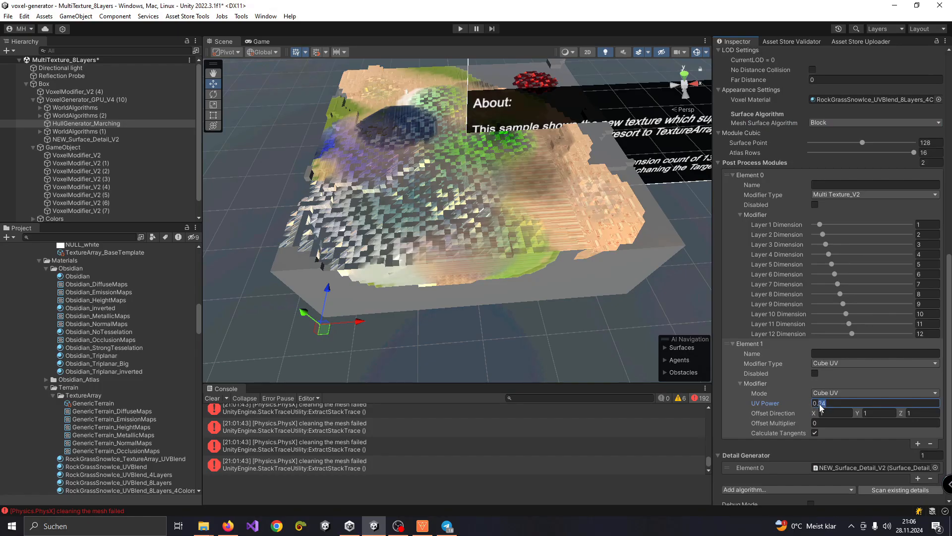
{"action": "type", "text": "01"}
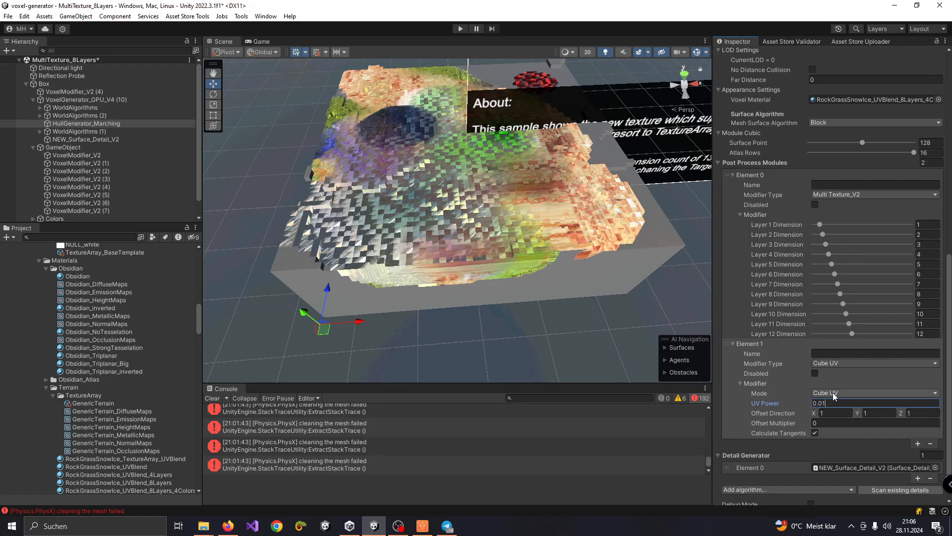
- Try the Cuve UV_Alternative and Sphere UV modes in the Cube UV module
{"action": "left_click", "coordinate": [838, 392]}
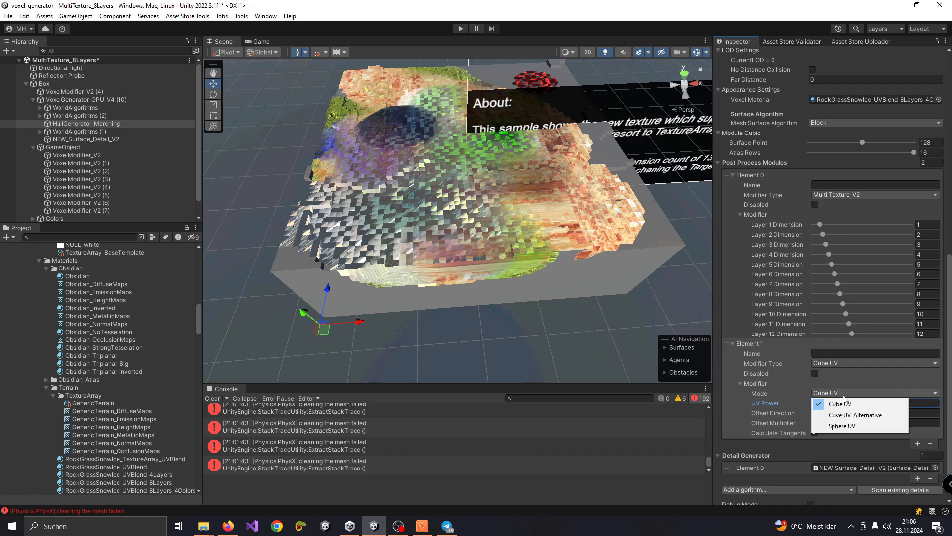
{"action": "left_click", "coordinate": [859, 415]}
{"action": "left_click", "coordinate": [838, 393]}
{"action": "left_click", "coordinate": [831, 425]}
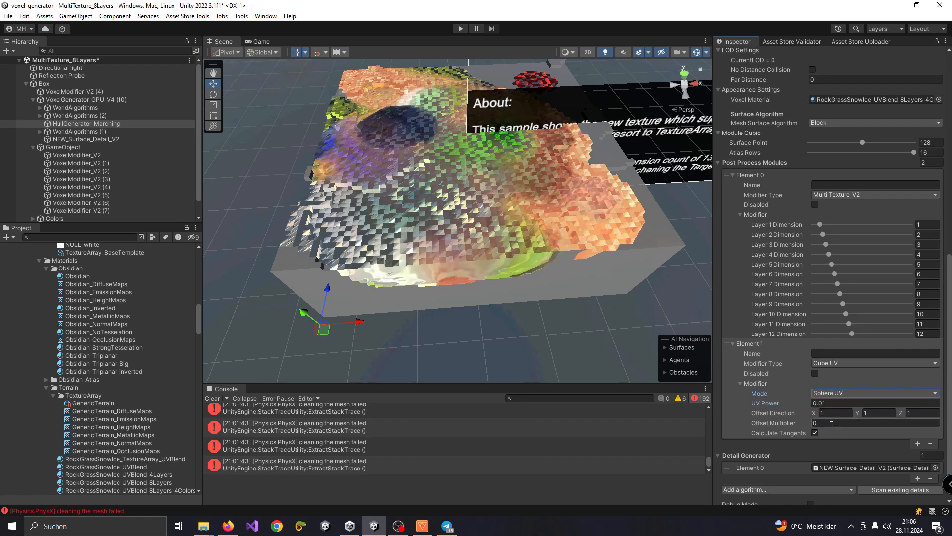
{"action": "left_click", "coordinate": [838, 393]}
{"action": "left_click", "coordinate": [837, 425]}
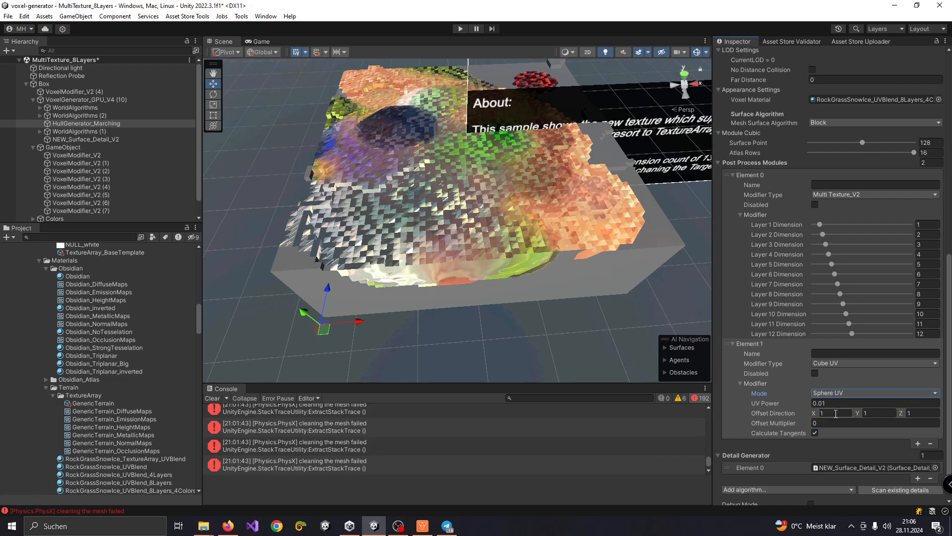
- Try UV Power 0.1 and compare the Cube UV and Cuve UV_Alternative modes, ending on Cuve UV_Alternative
{"action": "left_click", "coordinate": [822, 403]}
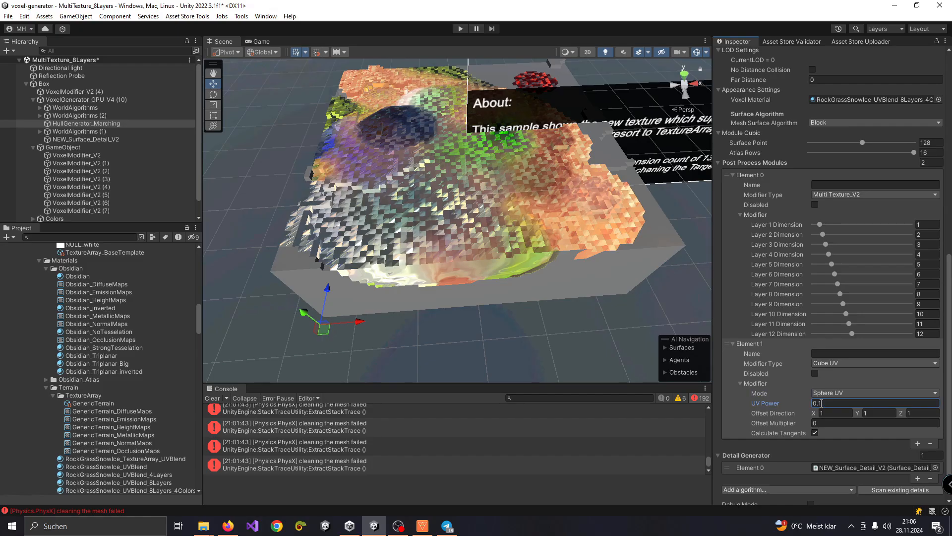
{"action": "left_click", "coordinate": [838, 392]}
{"action": "left_click", "coordinate": [840, 405]}
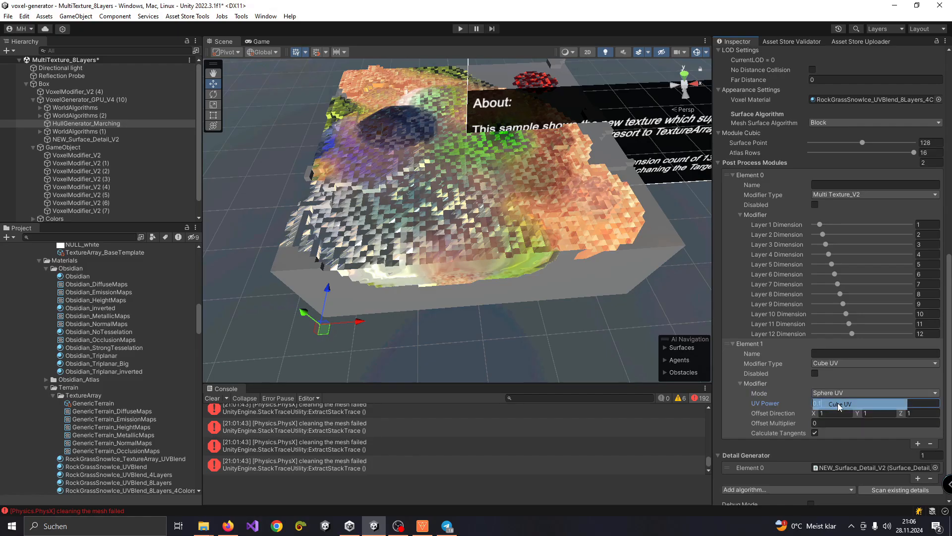
{"action": "left_click", "coordinate": [838, 393]}
{"action": "left_click", "coordinate": [845, 414]}
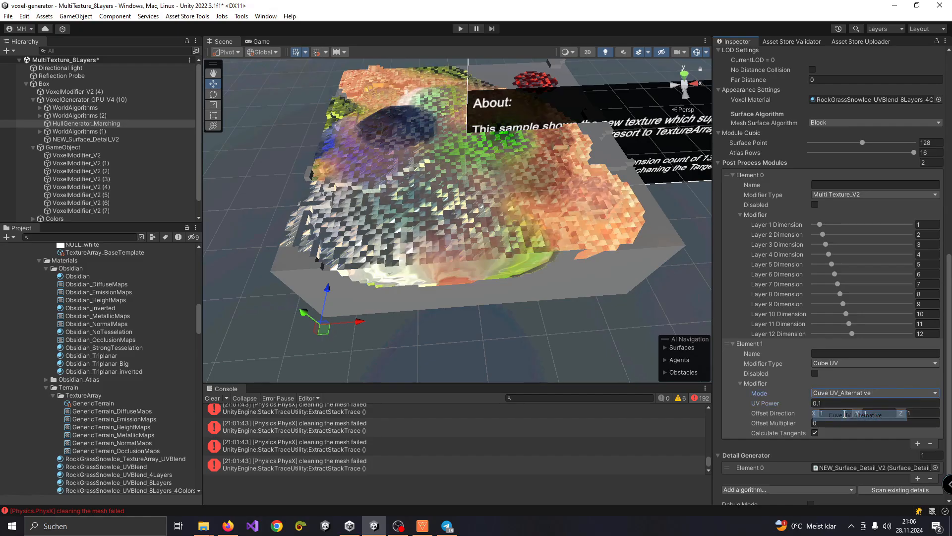
{"action": "left_click", "coordinate": [824, 393]}
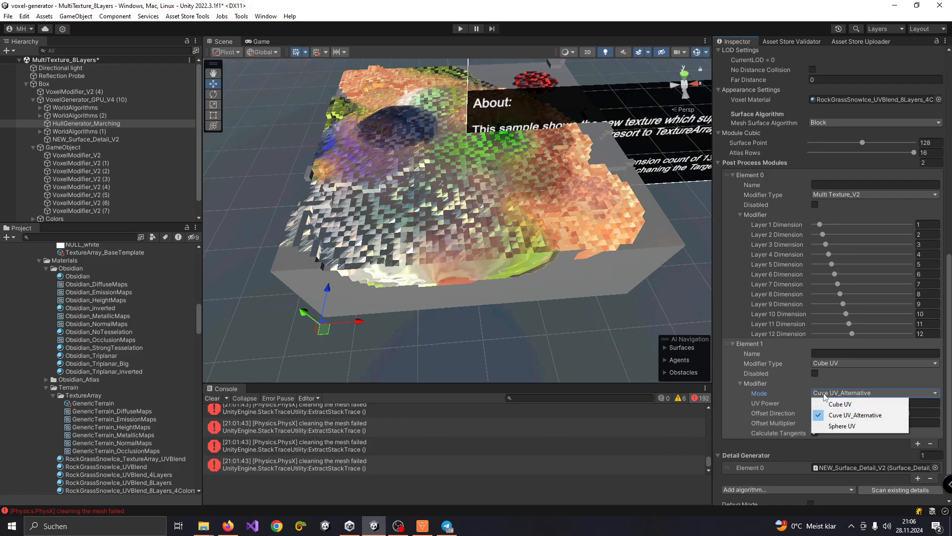
{"action": "left_click", "coordinate": [766, 401]}
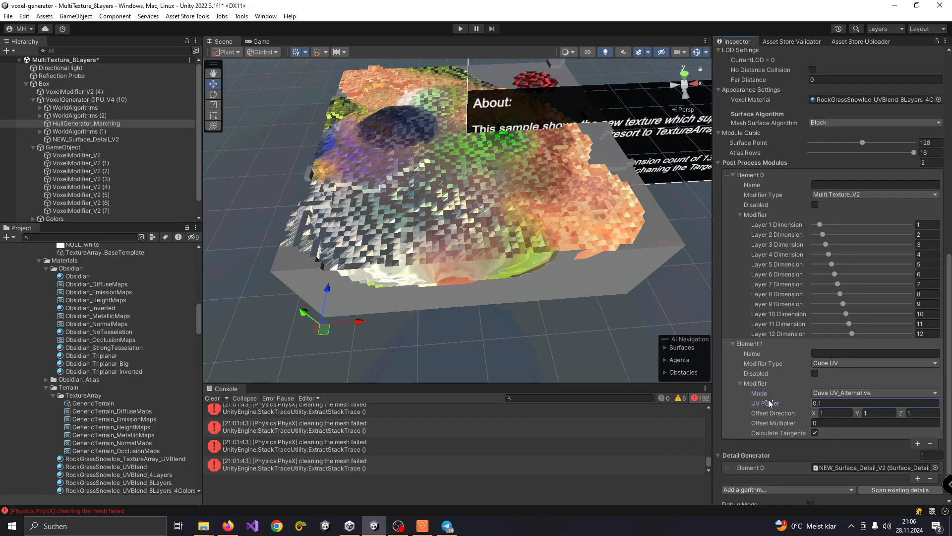
- Try an Offset Direction X of 6.78, UV Power of 0.67 and Offset Multiplier of 3.11 in the Cube UV module
{"action": "left_click_drag", "start_coordinate": [813, 414], "coordinate": [922, 410]}
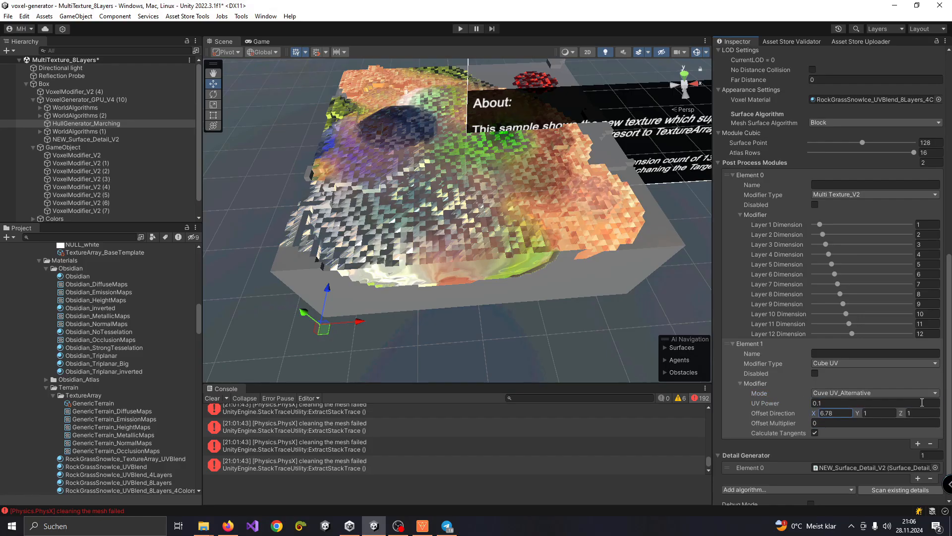
{"action": "left_click", "coordinate": [796, 403]}
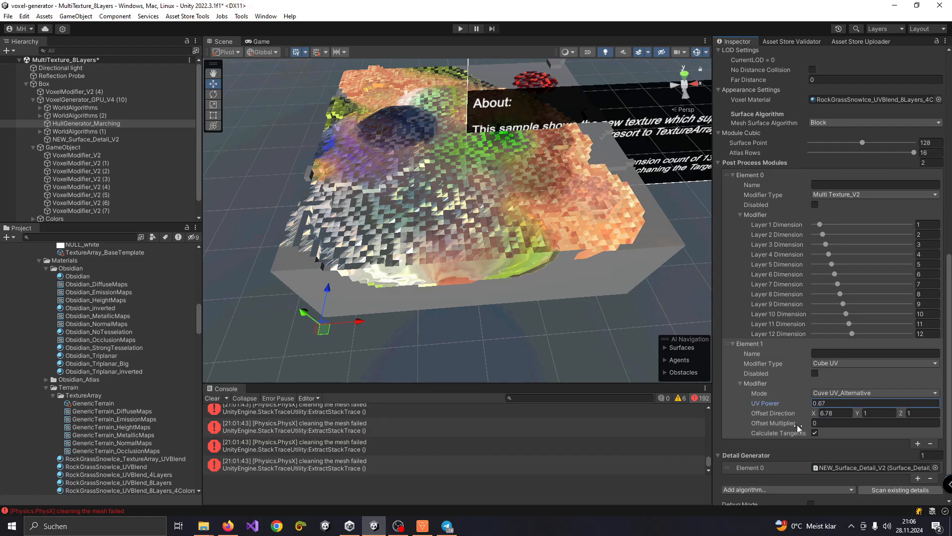
{"action": "left_click_drag", "start_coordinate": [795, 425], "coordinate": [850, 422]}
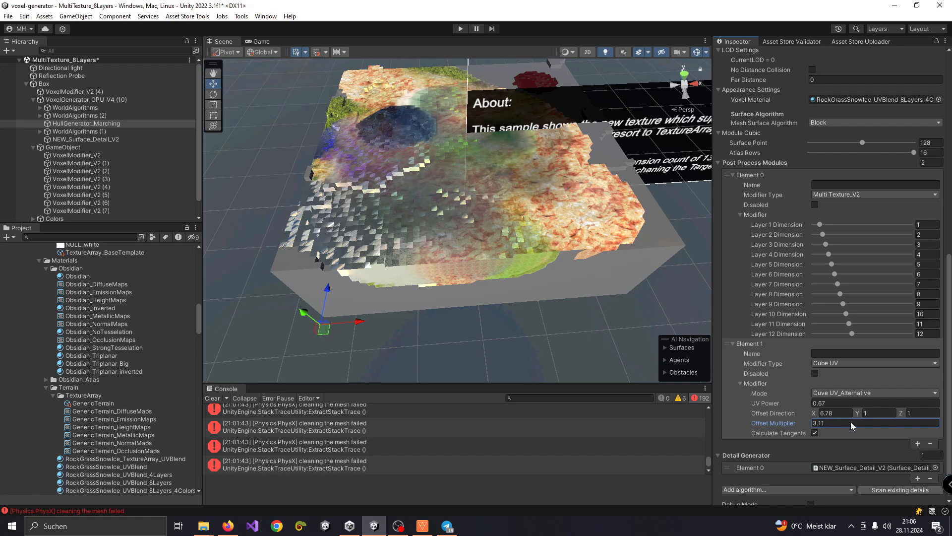
- Try an Offset Direction of 100 on X, Y and Z in the Cube UV module and inspect the terrain
{"action": "left_click", "coordinate": [815, 414]}
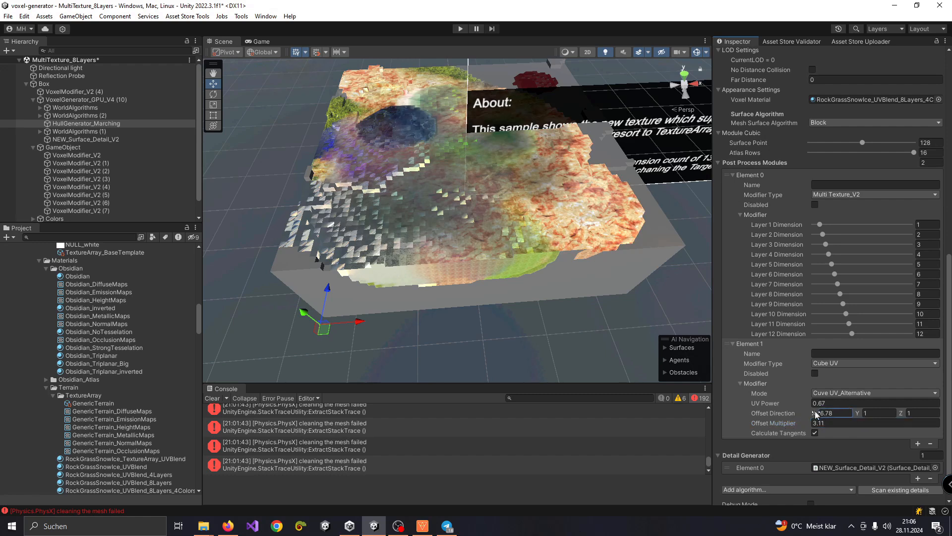
{"action": "type", "text": "100"}
{"action": "left_click", "coordinate": [877, 413]}
{"action": "type", "text": "100"}
{"action": "left_click", "coordinate": [906, 414]}
{"action": "type", "text": "100"}
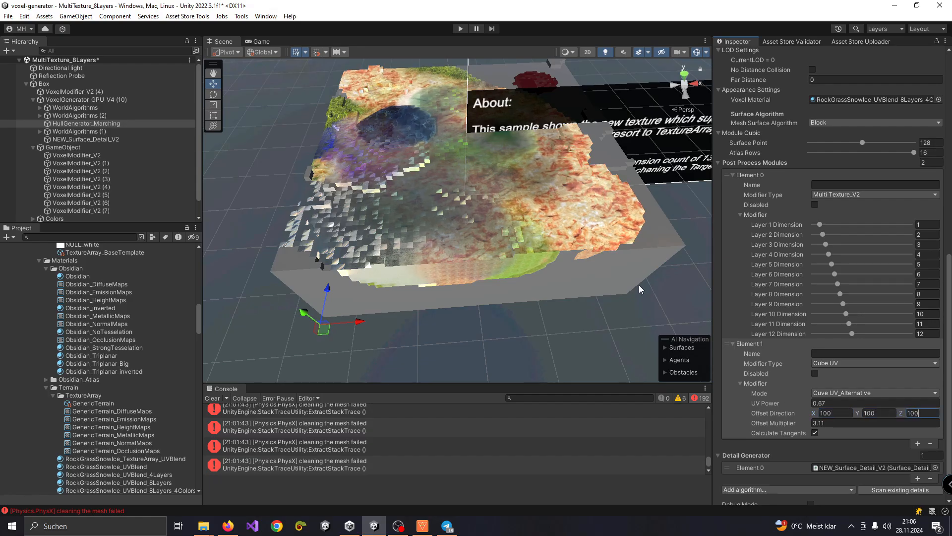
{"action": "scroll", "coordinate": [578, 261], "scroll_direction": "up", "scroll_amount": 3}
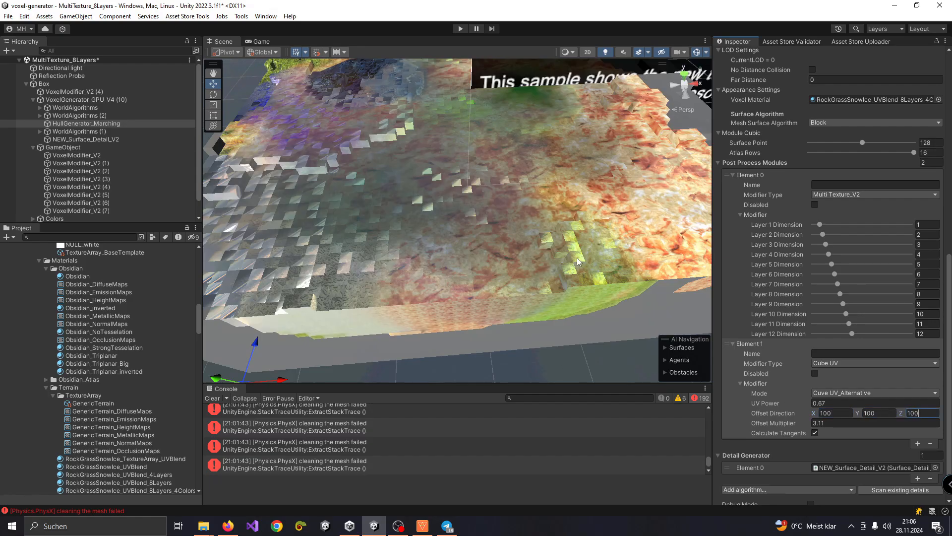
- Disable the Cube UV module to compare the block terrain without it, then enable it again
{"action": "left_click", "coordinate": [814, 374]}
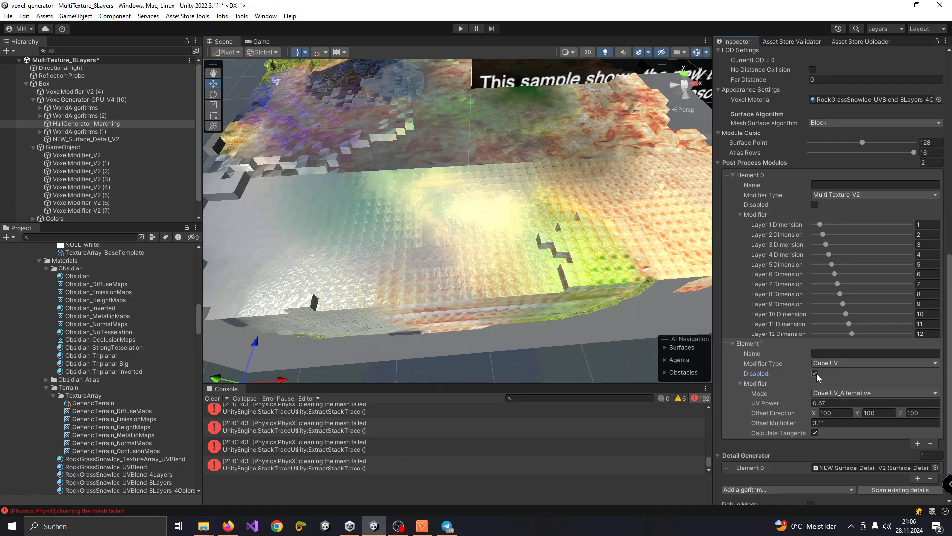
{"action": "scroll", "coordinate": [515, 276], "scroll_direction": "down", "scroll_amount": 5}
{"action": "scroll", "coordinate": [473, 274], "scroll_direction": "up", "scroll_amount": 5}
{"action": "left_click_drag", "start_coordinate": [502, 272], "coordinate": [450, 287], "text": "alt"}
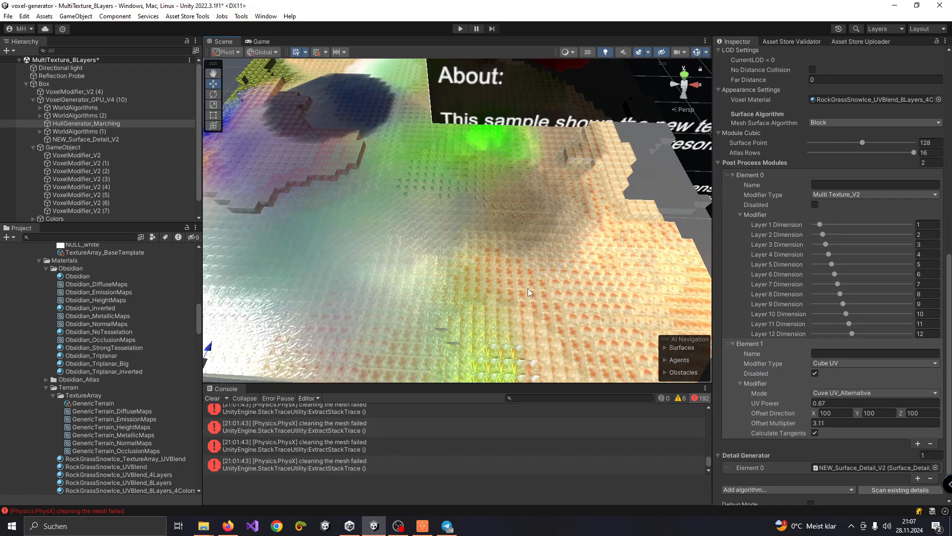
{"action": "scroll", "coordinate": [461, 283], "scroll_direction": "down", "scroll_amount": 3}
{"action": "left_click", "coordinate": [816, 373]}
- Change the modifier type of the second post process module, Element 1, to Normals
{"action": "left_click", "coordinate": [834, 364]}
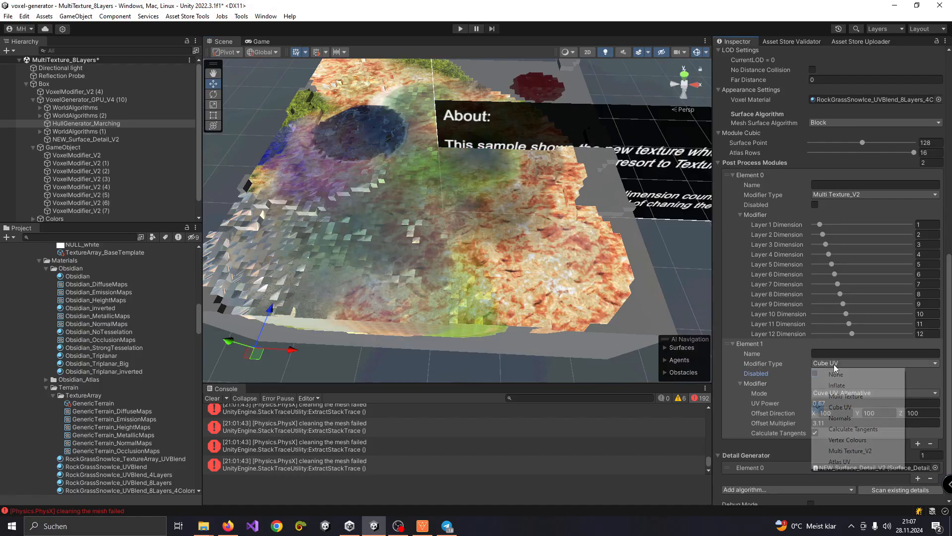
{"action": "left_click", "coordinate": [837, 365]}
{"action": "left_click", "coordinate": [928, 389]}
{"action": "left_click", "coordinate": [930, 392]}
{"action": "left_click", "coordinate": [875, 368]}
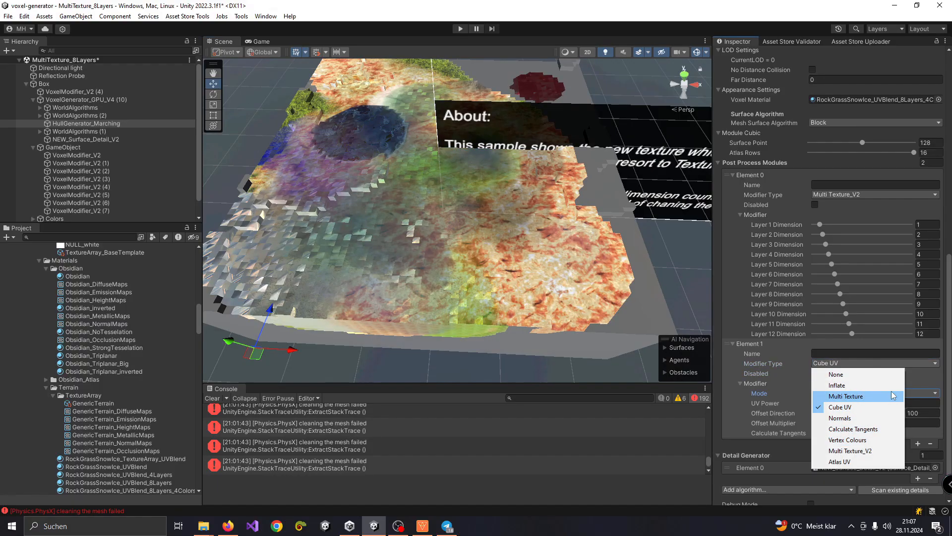
{"action": "left_click", "coordinate": [866, 422]}
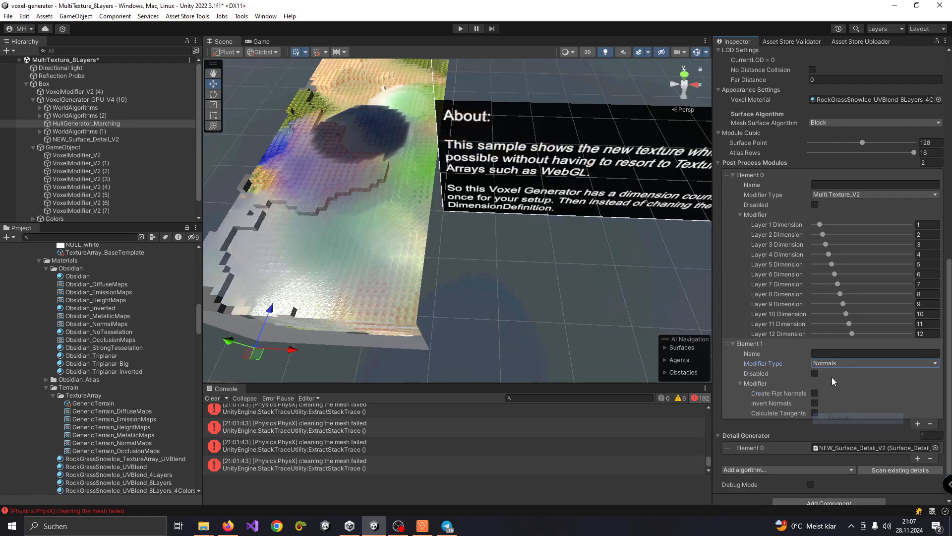
{"action": "left_click", "coordinate": [835, 365]}
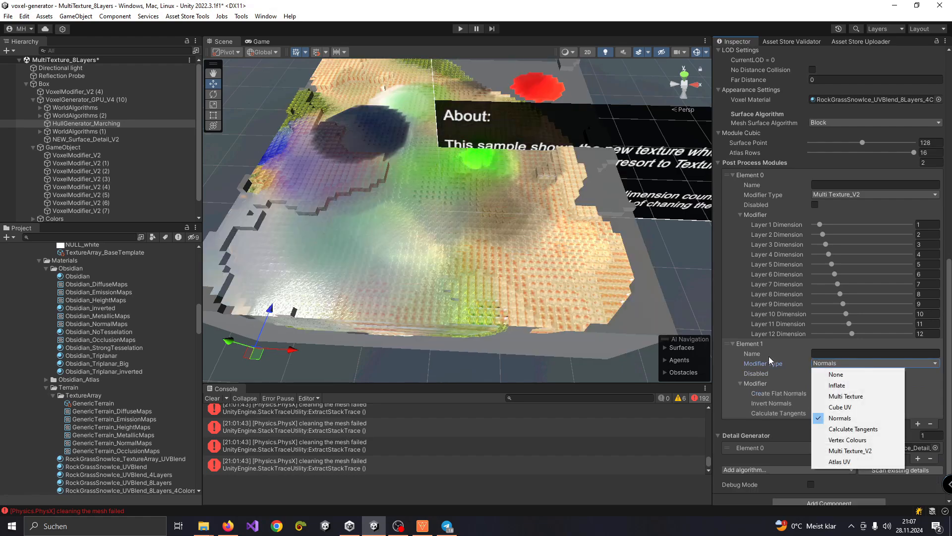
{"action": "left_click", "coordinate": [785, 368]}
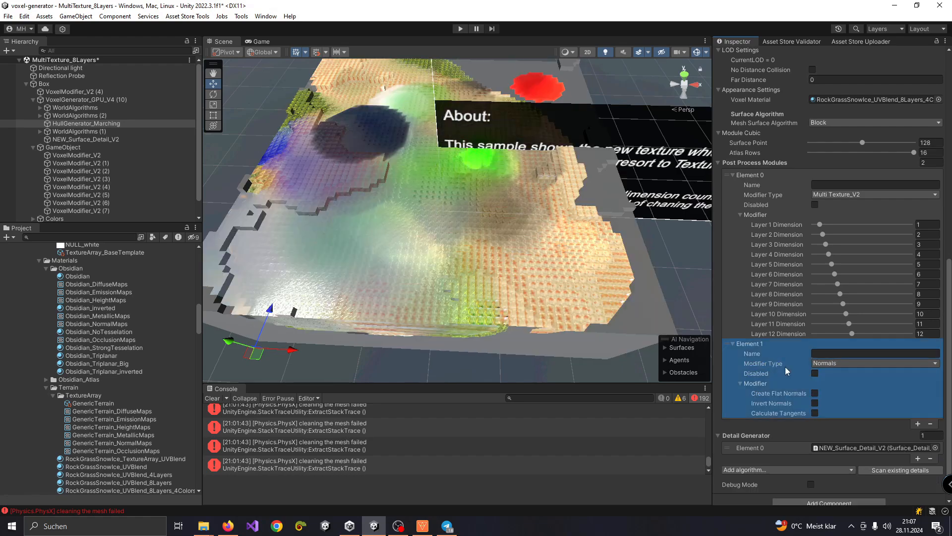
- Add a third post process module of type Cube UV and set its UV Power to 0.1
{"action": "left_click", "coordinate": [918, 425]}
{"action": "left_click", "coordinate": [823, 442]}
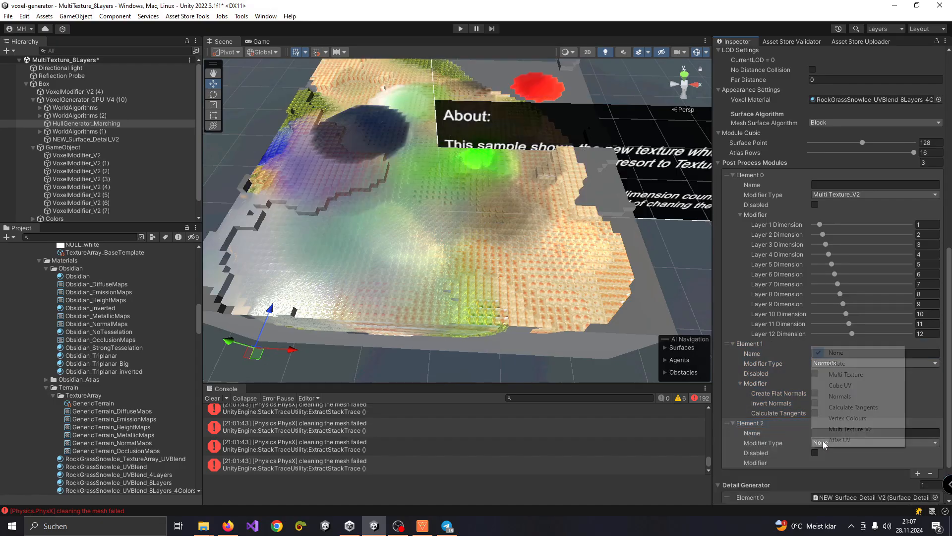
{"action": "left_click", "coordinate": [824, 385]}
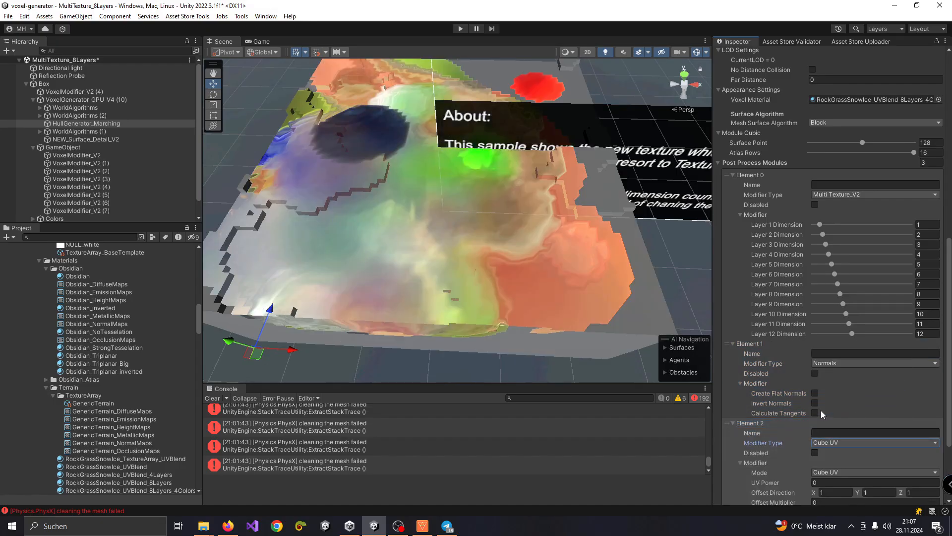
{"action": "scroll", "coordinate": [823, 416], "scroll_direction": "down", "scroll_amount": 3}
{"action": "left_click", "coordinate": [829, 429]}
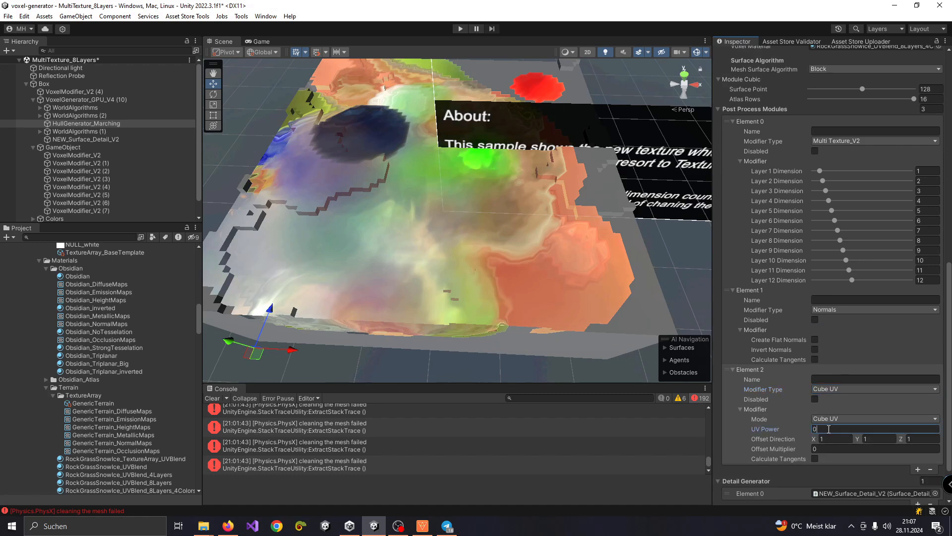
{"action": "type", "text": "0.1"}
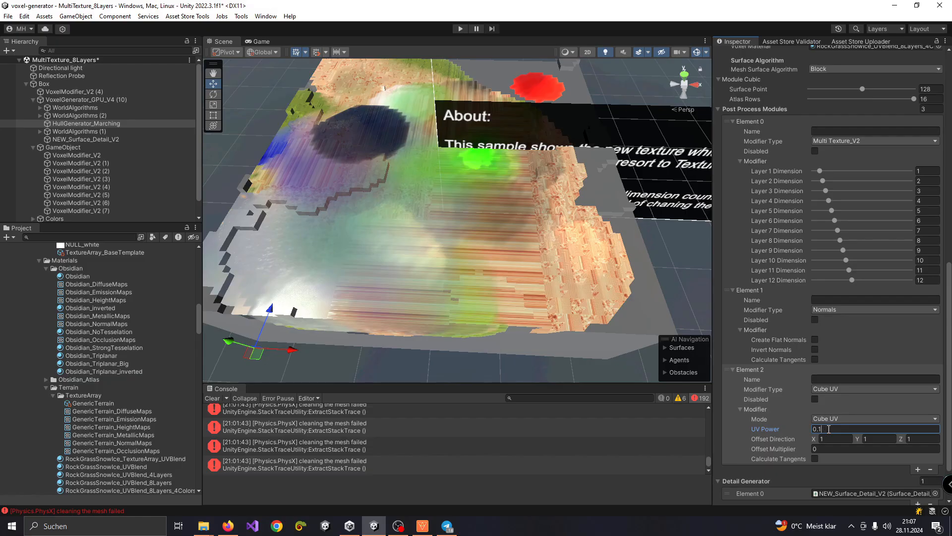
- Set the new Cube UV module's Offset Direction to 100 on X, Y and Z and its Offset Multiplier to 10
{"action": "left_click", "coordinate": [833, 441]}
{"action": "type", "text": "100"}
{"action": "left_click", "coordinate": [879, 440]}
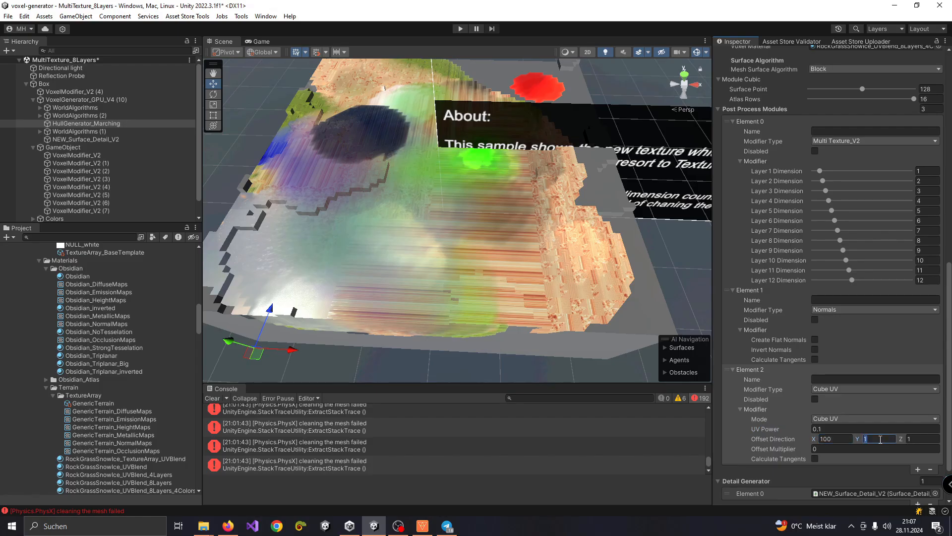
{"action": "left_click", "coordinate": [917, 441]}
{"action": "type", "text": "100"}
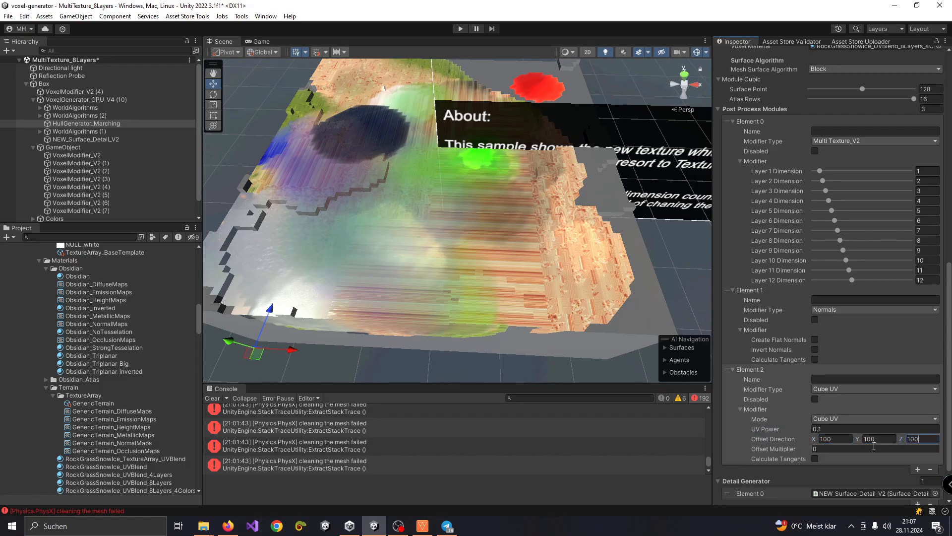
{"action": "mouse_move", "coordinate": [781, 451]}
{"action": "left_mouse_down"}
{"action": "mouse_move", "coordinate": [831, 456]}
{"action": "mouse_move", "coordinate": [795, 452]}
{"action": "left_mouse_up"}
{"action": "type", "text": "10"}
- Change the Cube UV module's Offset Direction X to -1000 and its mode to Cuve UV_Alternative
{"action": "left_click", "coordinate": [839, 438]}
{"action": "key", "text": "Left"}
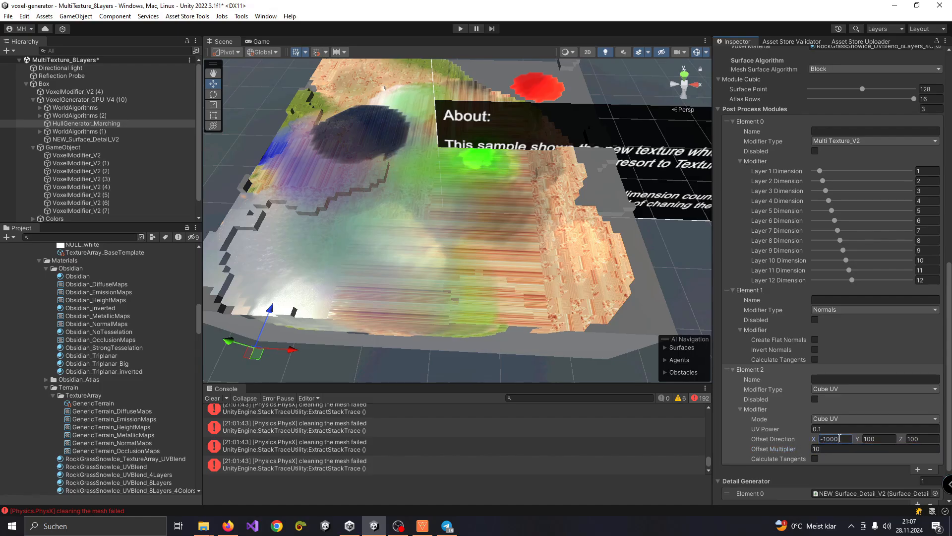
{"action": "left_click", "coordinate": [837, 419]}
{"action": "left_click", "coordinate": [838, 429]}
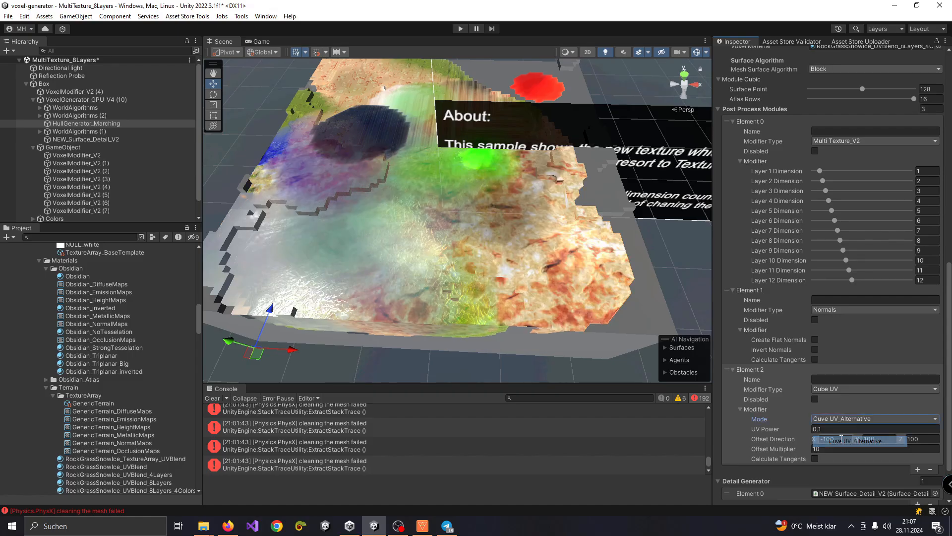
- Increase the Cube UV post process module's UV Power to 0.52
{"action": "scroll", "coordinate": [527, 295], "scroll_direction": "down", "scroll_amount": 3}
{"action": "scroll", "coordinate": [525, 291], "scroll_direction": "up", "scroll_amount": 7}
{"action": "scroll", "coordinate": [496, 293], "scroll_direction": "down", "scroll_amount": 4}
{"action": "scroll", "coordinate": [498, 299], "scroll_direction": "down", "scroll_amount": 3}
{"action": "mouse_move", "coordinate": [498, 300]}
{"action": "left_mouse_down", "text": "alt"}
{"action": "mouse_move", "coordinate": [518, 295]}
{"action": "mouse_move", "coordinate": [469, 351]}
{"action": "mouse_move", "coordinate": [515, 291]}
{"action": "mouse_move", "coordinate": [509, 301]}
{"action": "left_mouse_up", "text": "alt"}
{"action": "scroll", "coordinate": [515, 300], "scroll_direction": "up", "scroll_amount": 3}
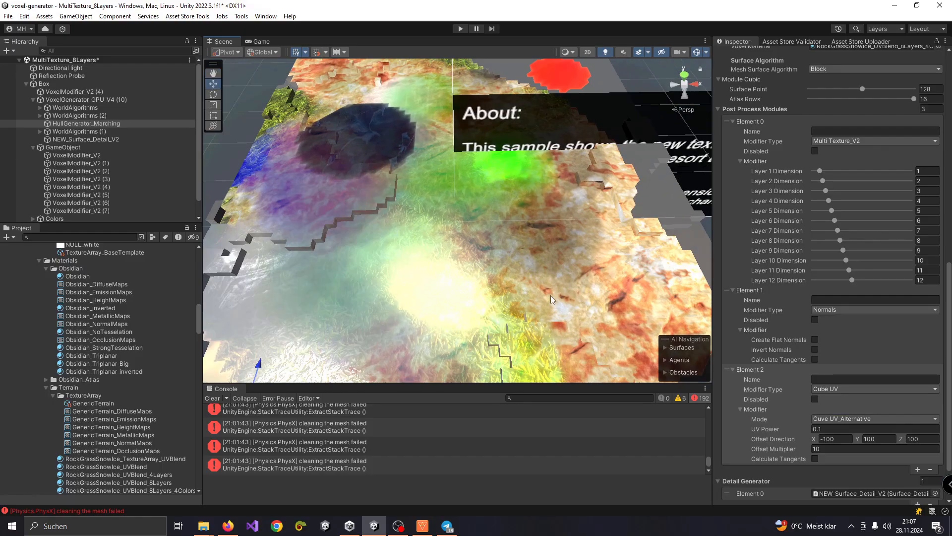
{"action": "scroll", "coordinate": [495, 223], "scroll_direction": "down", "scroll_amount": 2}
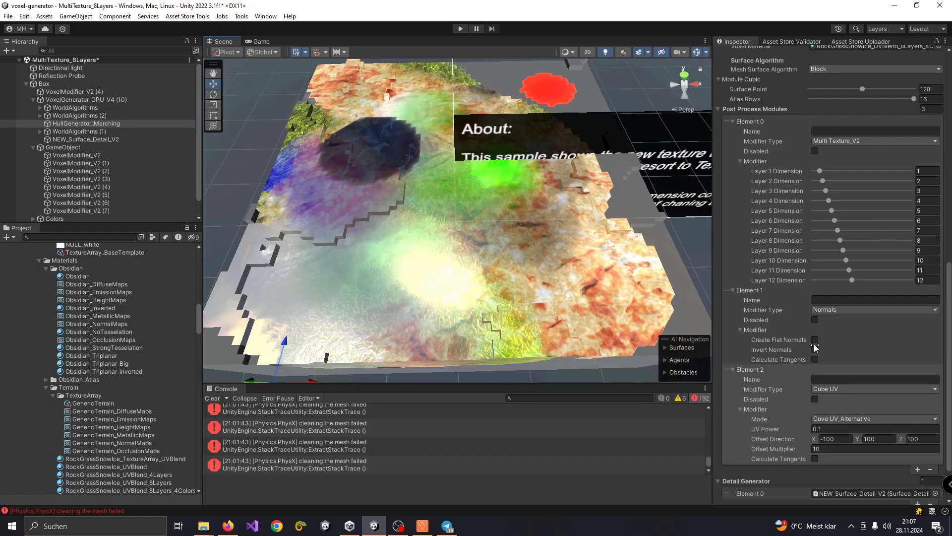
{"action": "left_click", "coordinate": [804, 432]}
{"action": "left_click_drag", "start_coordinate": [804, 433], "coordinate": [811, 432]}
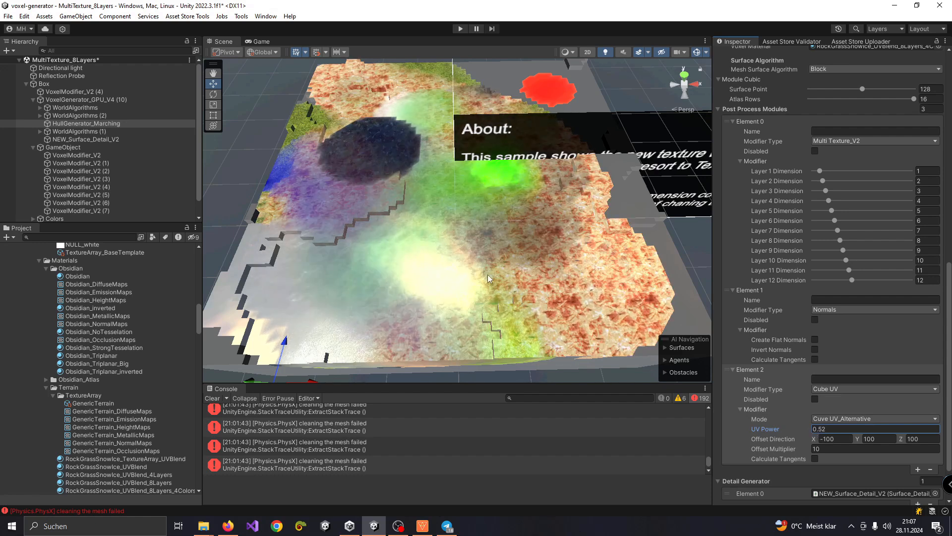
- Compare the Marching Cubes CPU and Block surfaces, leaving the mesh surface algorithm set to Marching Cubes CPU
{"action": "left_click", "coordinate": [833, 142]}
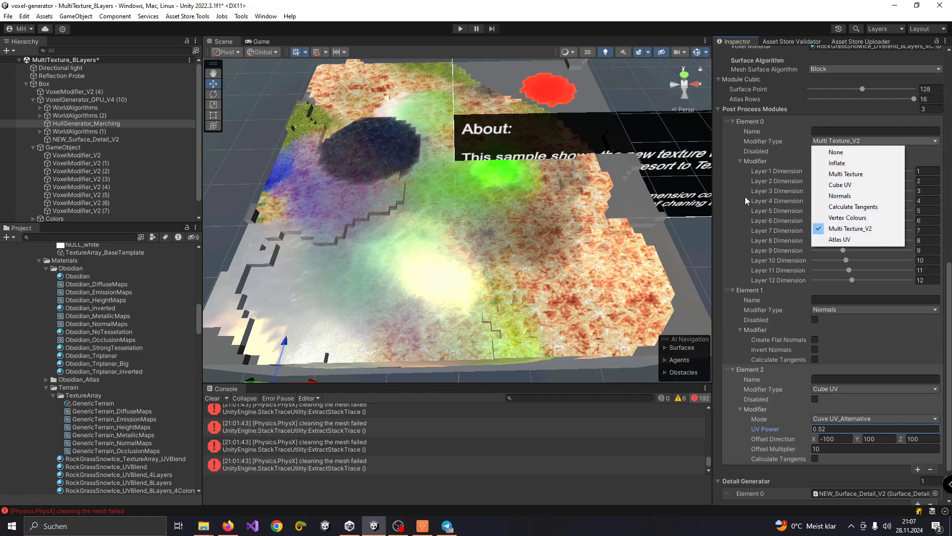
{"action": "left_click", "coordinate": [774, 177]}
{"action": "scroll", "coordinate": [758, 182], "scroll_direction": "up", "scroll_amount": 10}
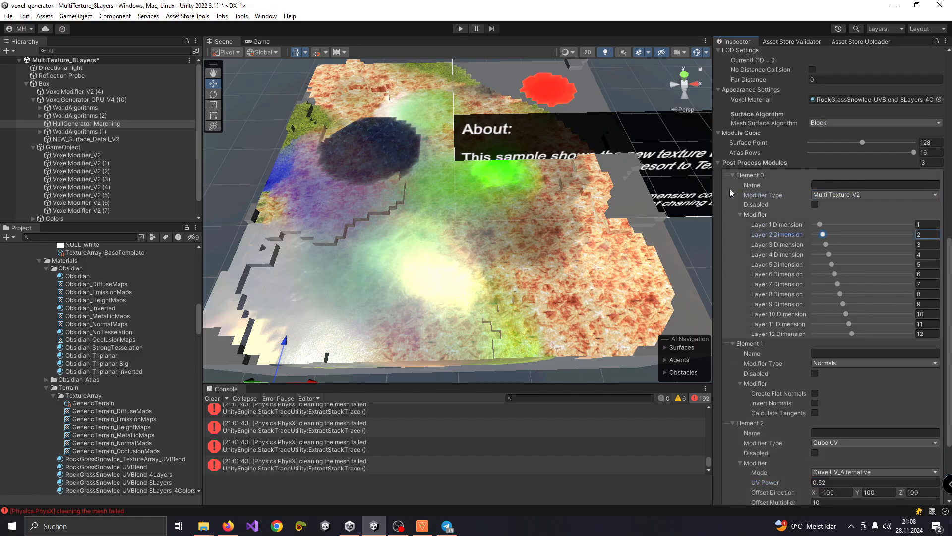
{"action": "scroll", "coordinate": [787, 145], "scroll_direction": "down", "scroll_amount": 10}
{"action": "left_click", "coordinate": [834, 124]}
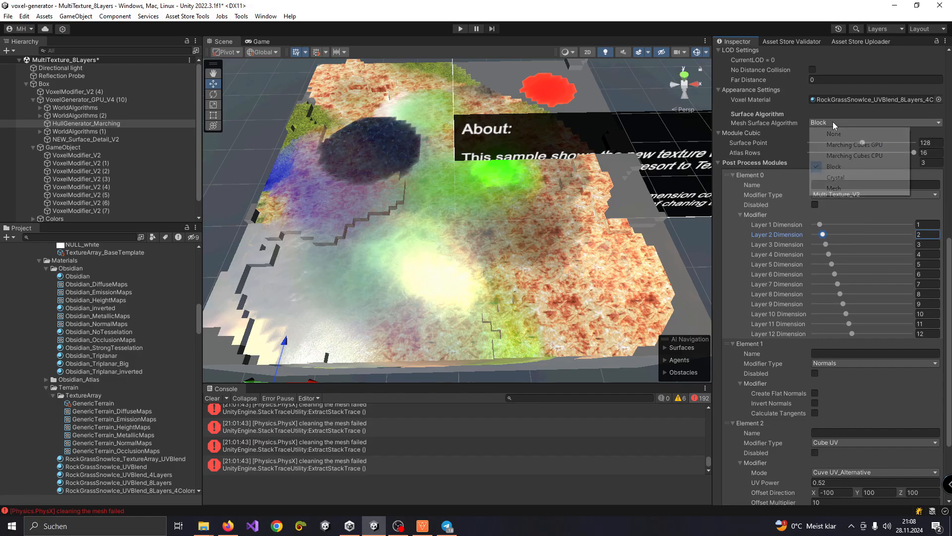
{"action": "left_click", "coordinate": [855, 156]}
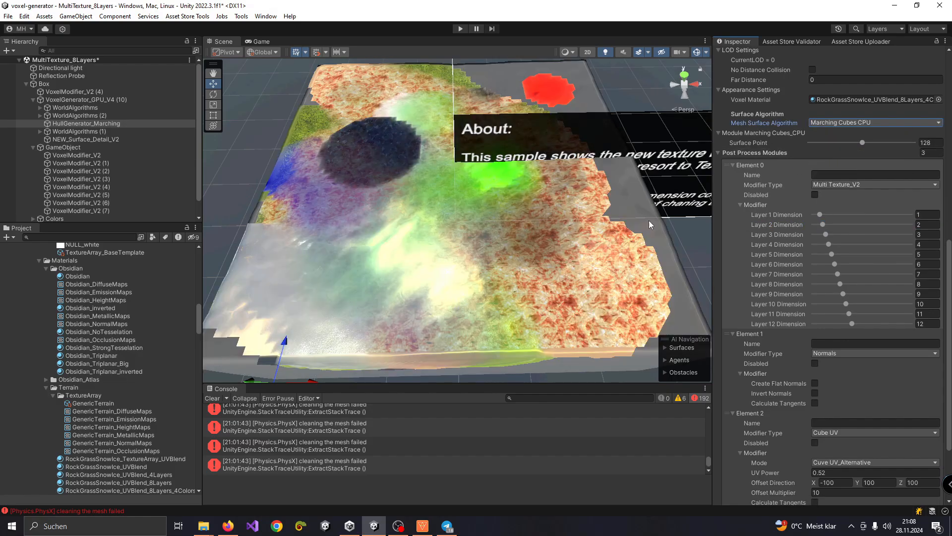
{"action": "left_click", "coordinate": [842, 124]}
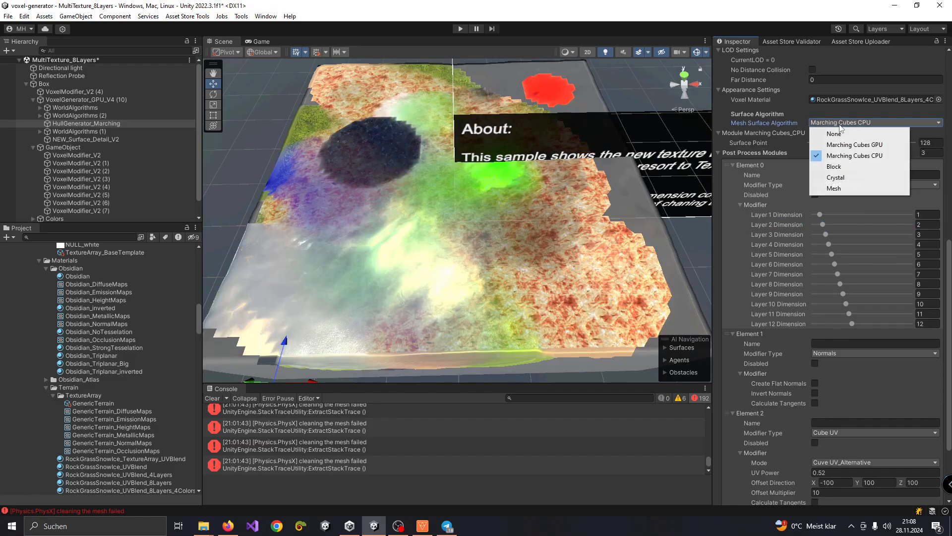
{"action": "left_click", "coordinate": [834, 167]}
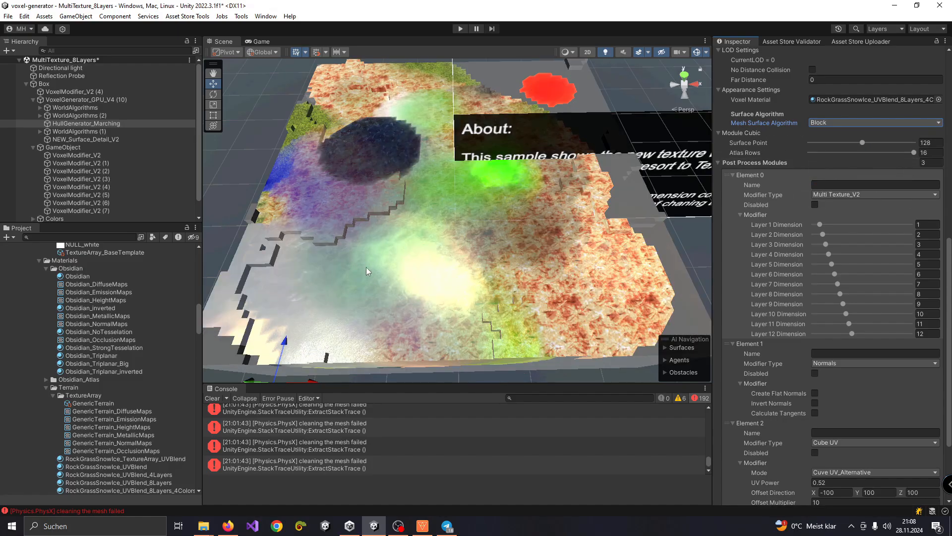
{"action": "left_click", "coordinate": [856, 122]}
{"action": "left_click", "coordinate": [844, 156]}
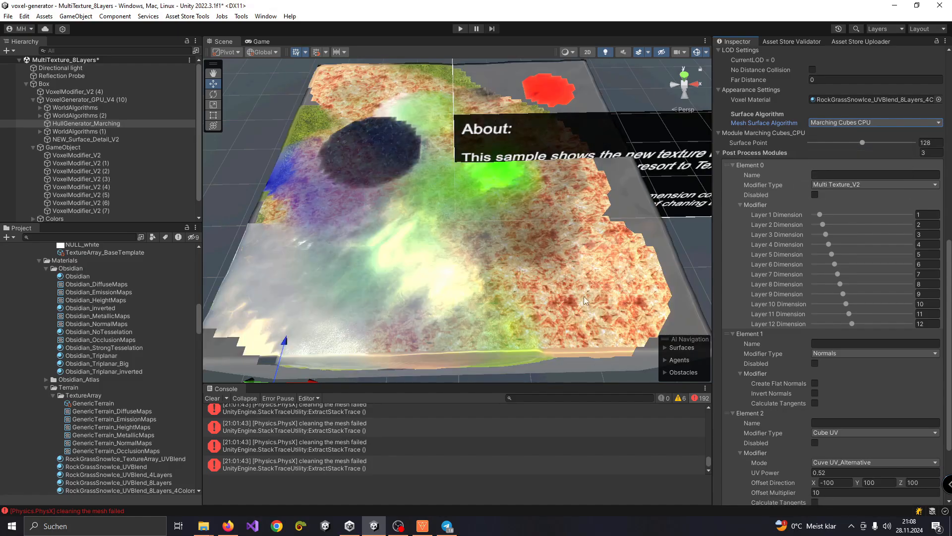
- Toggle the Normals post process module off and on, and delete it from the module list
{"action": "scroll", "coordinate": [859, 325], "scroll_direction": "down", "scroll_amount": 4}
{"action": "scroll", "coordinate": [843, 330], "scroll_direction": "up", "scroll_amount": 1}
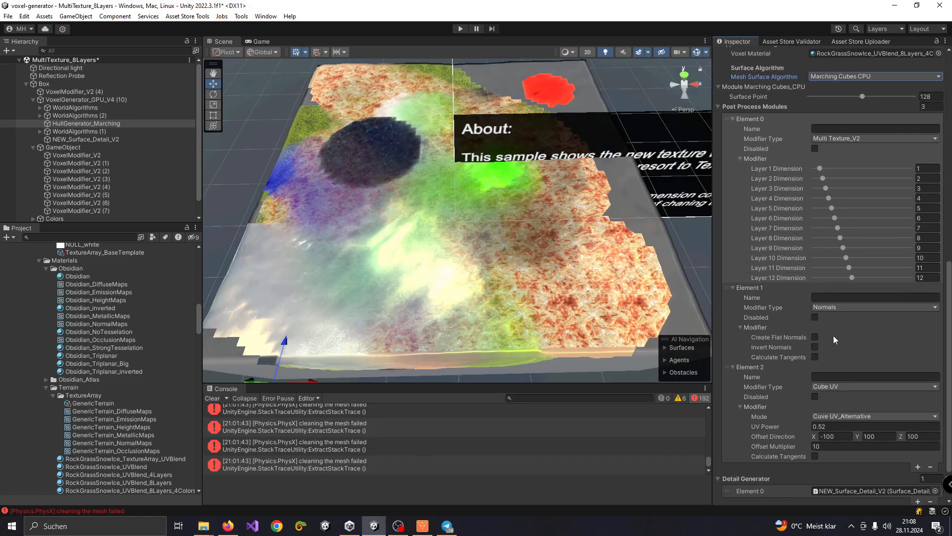
{"action": "left_click", "coordinate": [815, 291]}
{"action": "left_click", "coordinate": [815, 291]}
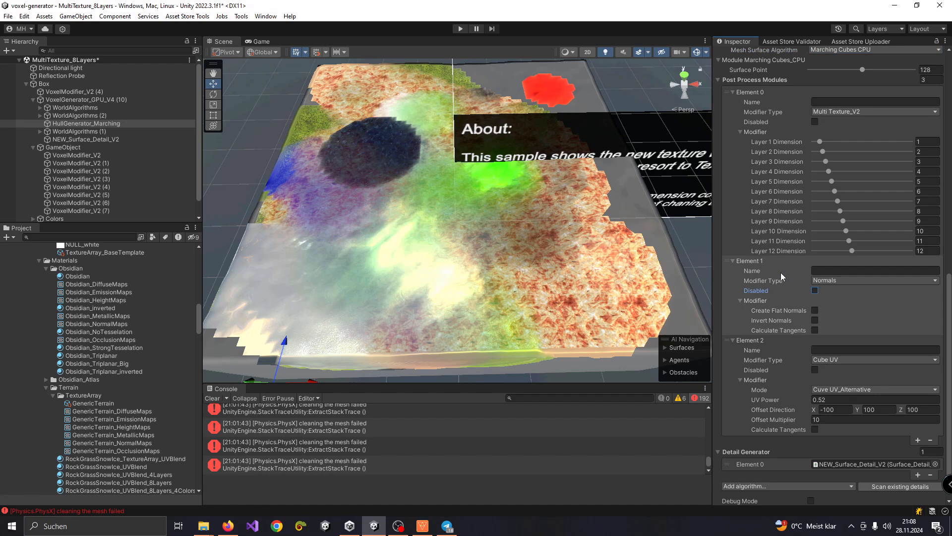
{"action": "right_click", "coordinate": [755, 260]}
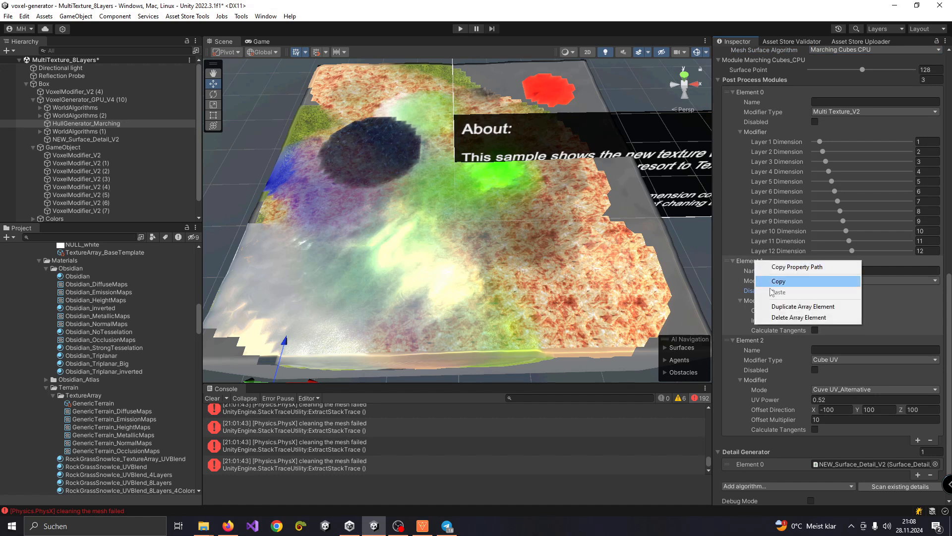
{"action": "left_click", "coordinate": [788, 321]}
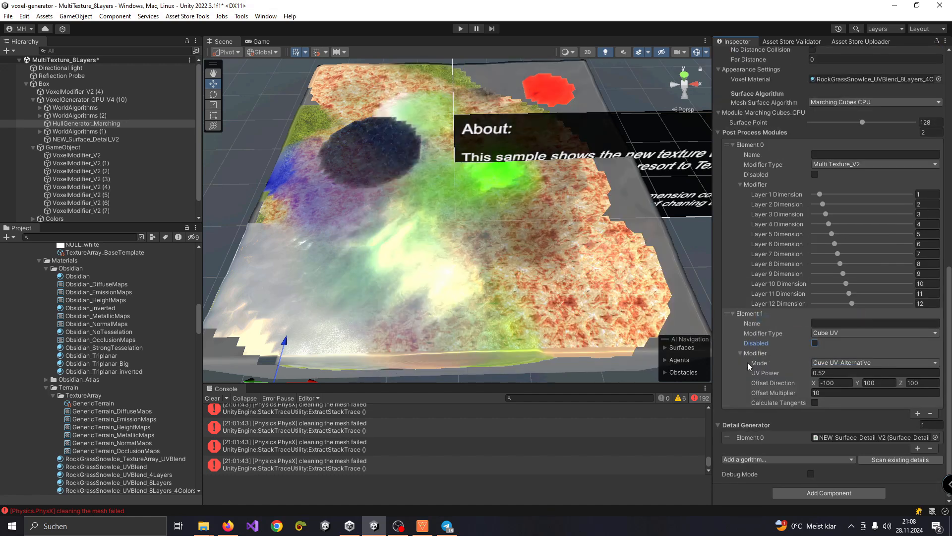
- Switch the Cube UV module's mode to Cube UV and back to Cuve UV_Alternative twice to compare the terrain textures
{"action": "left_click", "coordinate": [846, 363]}
{"action": "left_click", "coordinate": [855, 373]}
{"action": "scroll", "coordinate": [570, 332], "scroll_direction": "up", "scroll_amount": 8}
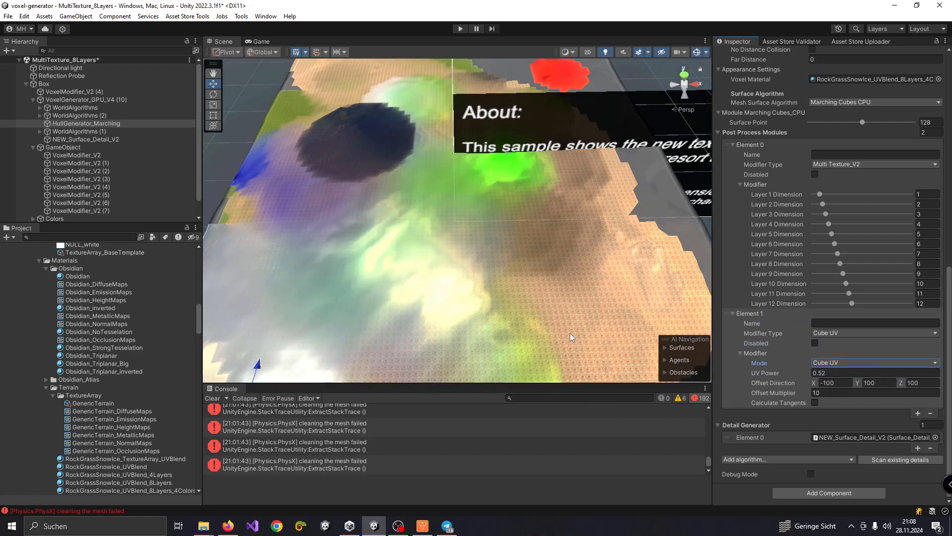
{"action": "scroll", "coordinate": [571, 333], "scroll_direction": "down", "scroll_amount": 10}
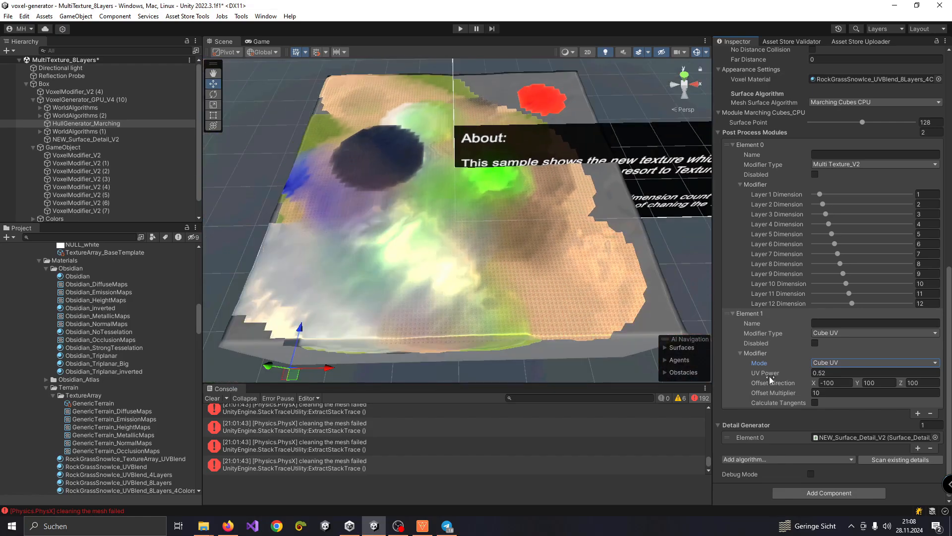
{"action": "left_click", "coordinate": [826, 364]}
{"action": "left_click", "coordinate": [838, 382]}
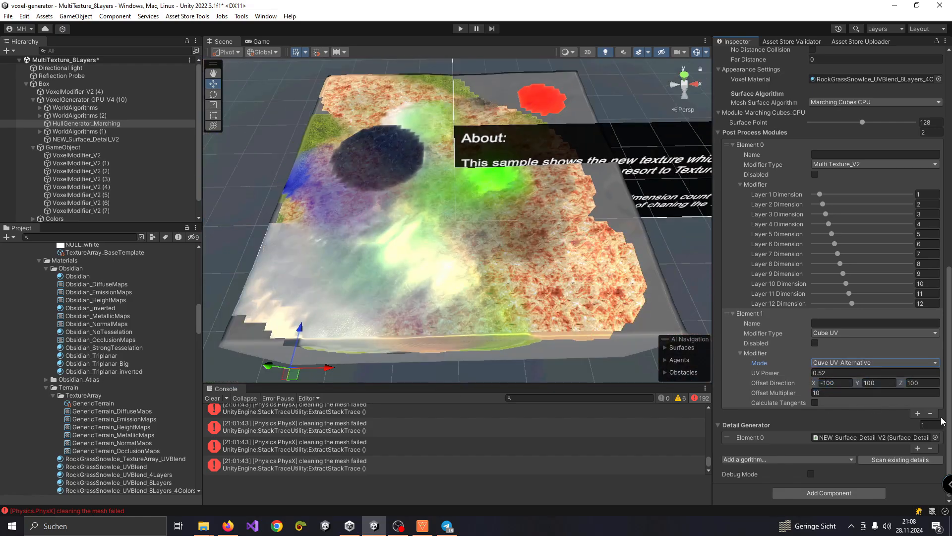
{"action": "left_click", "coordinate": [838, 363]}
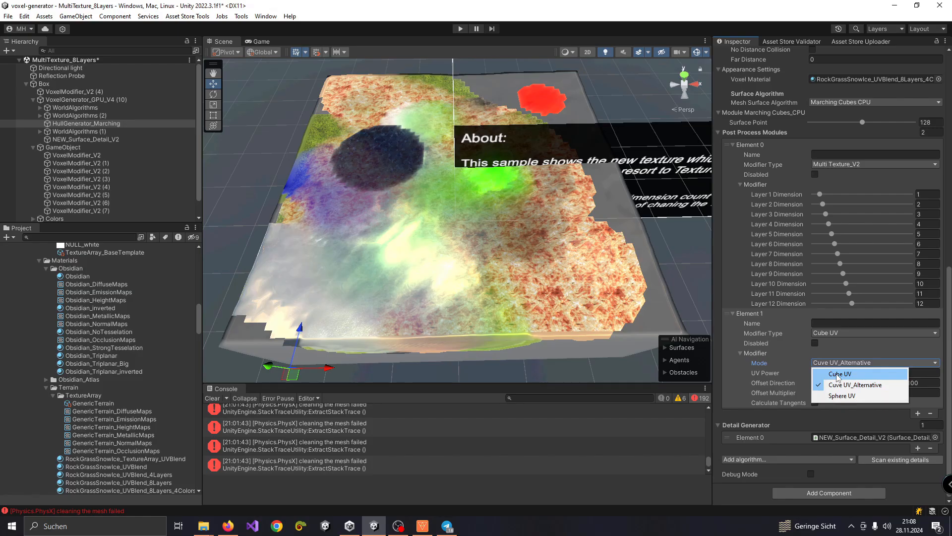
{"action": "left_click", "coordinate": [827, 372]}
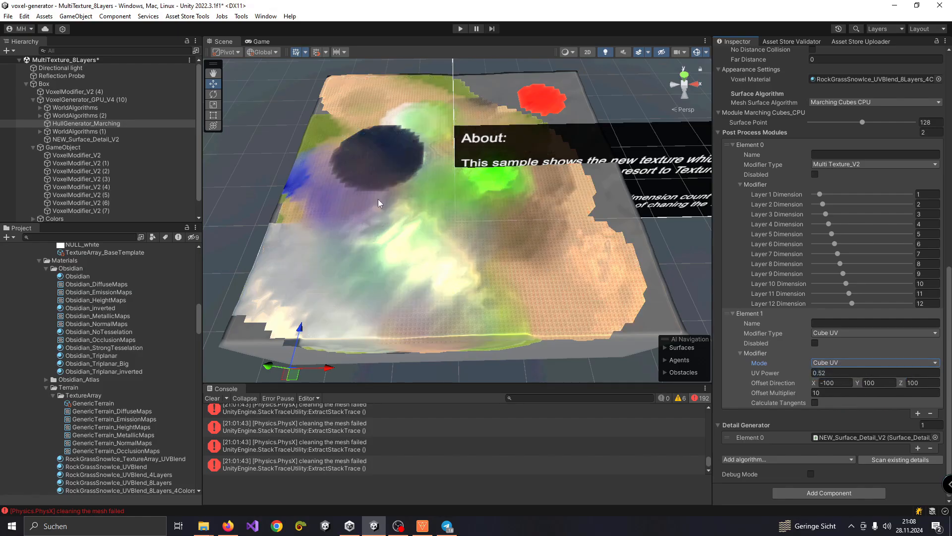
{"action": "left_click", "coordinate": [841, 362]}
{"action": "left_click", "coordinate": [838, 384]}
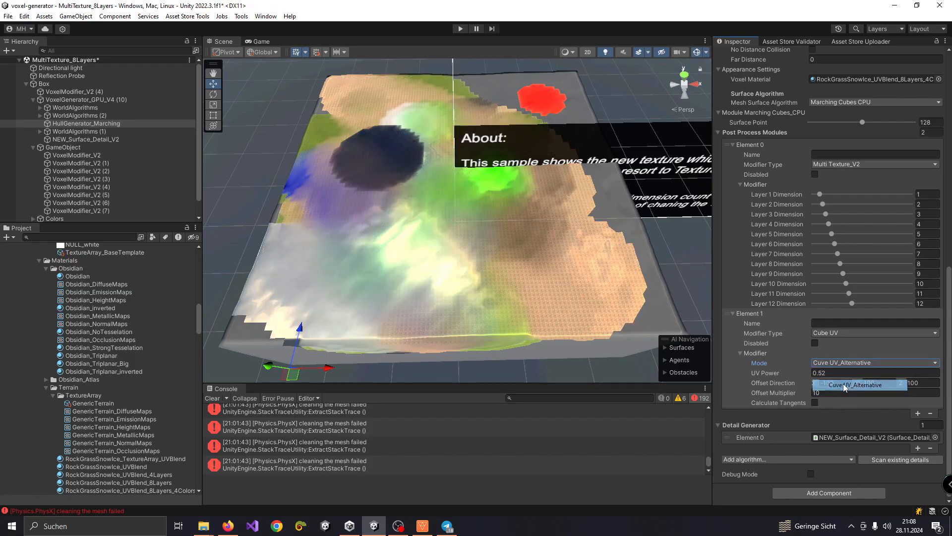
- Disable and re-enable the Cube UV module to compare its effect on the terrain texture
{"action": "scroll", "coordinate": [479, 234], "scroll_direction": "up", "scroll_amount": 3}
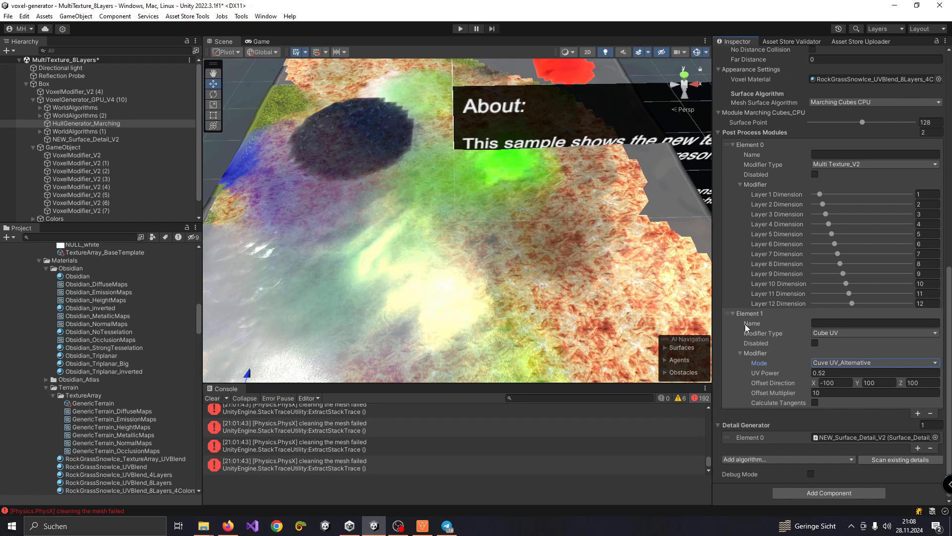
{"action": "left_click", "coordinate": [814, 343]}
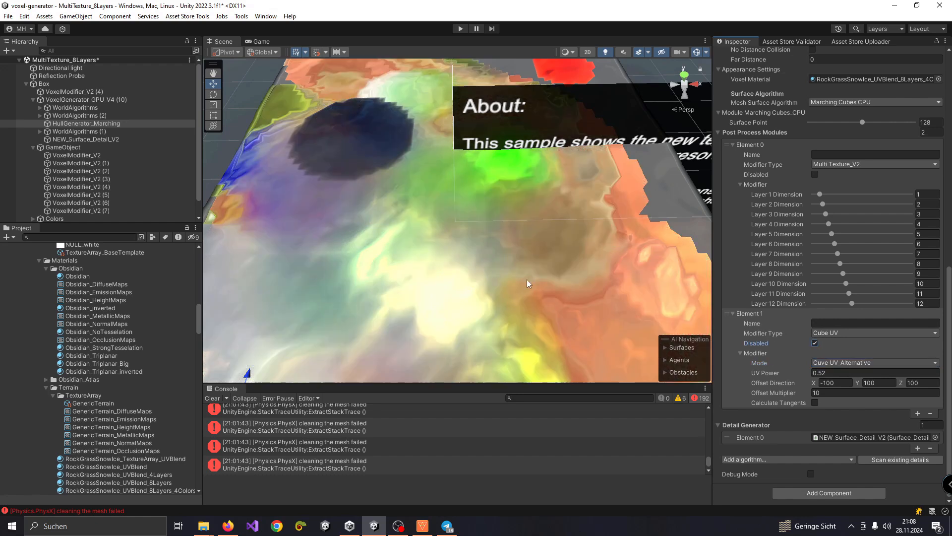
{"action": "left_click", "coordinate": [814, 342]}
{"action": "scroll", "coordinate": [521, 271], "scroll_direction": "down", "scroll_amount": 10}
{"action": "scroll", "coordinate": [502, 276], "scroll_direction": "up", "scroll_amount": 7}
{"action": "left_click_drag", "start_coordinate": [478, 279], "coordinate": [402, 286], "text": "alt"}
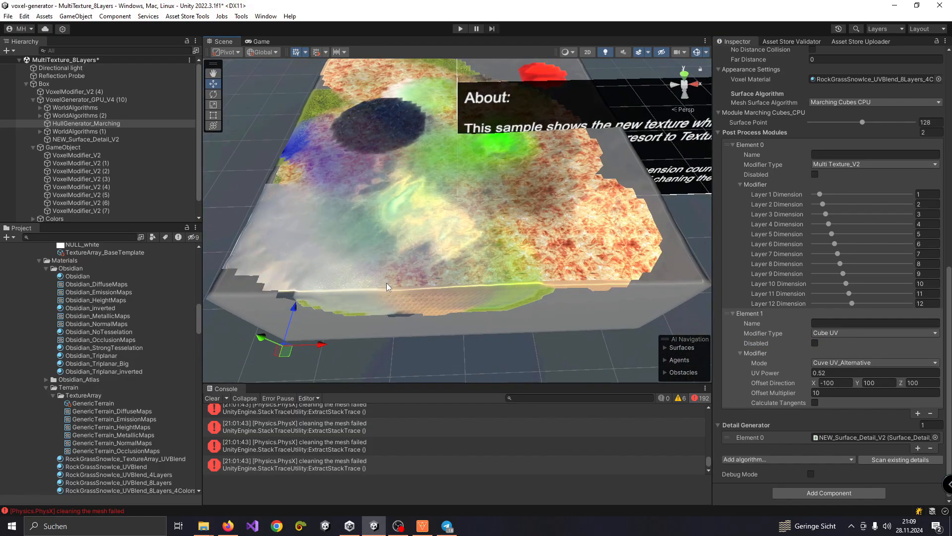
{"action": "right_click_drag", "start_coordinate": [435, 224], "coordinate": [446, 206]}
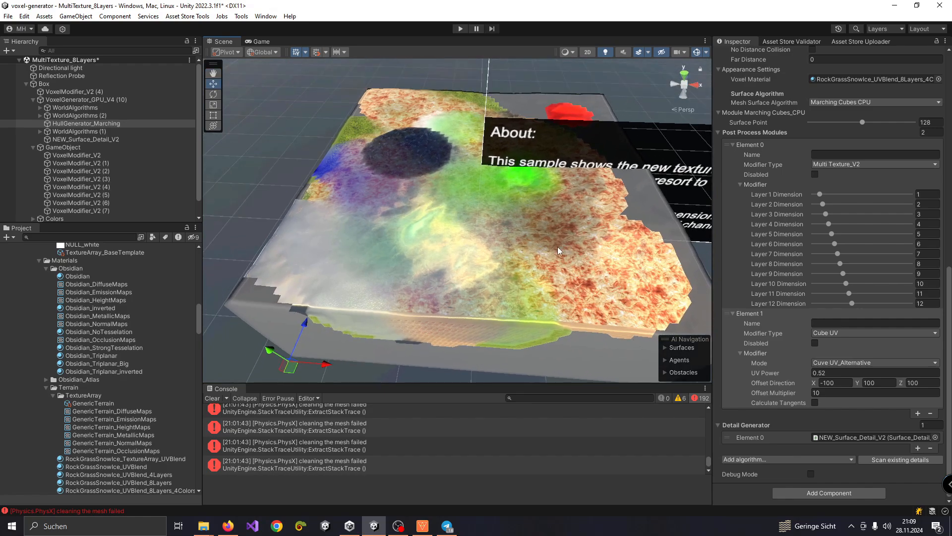